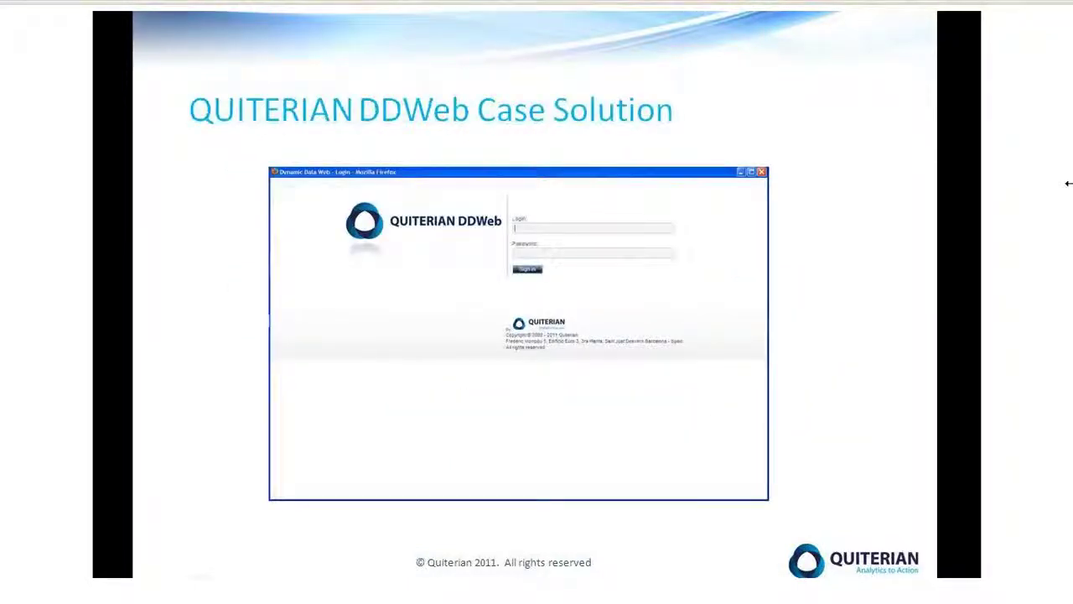
# - Create a pivot table with the Campaign table's Campaign Description as rows and widen that column to show the full names
pyautogui.press('Right')
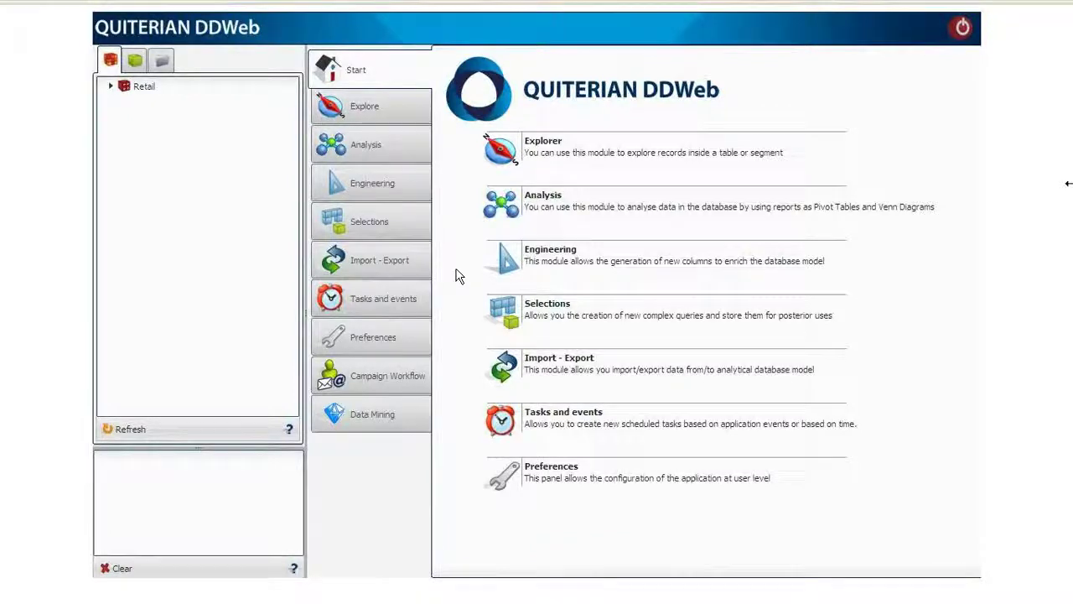
pyautogui.click(365, 145)
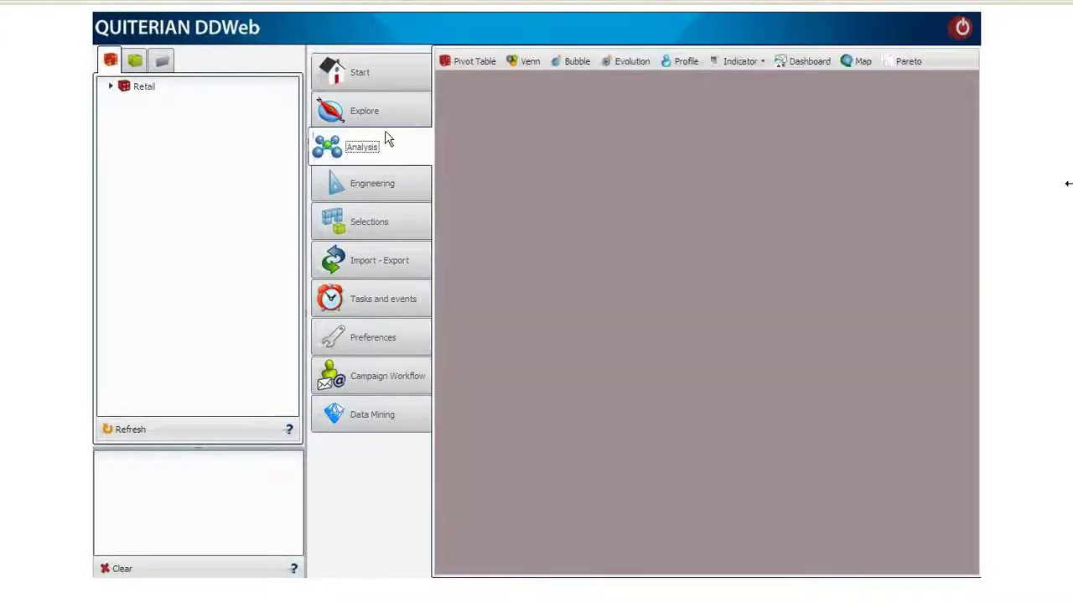
pyautogui.click(468, 63)
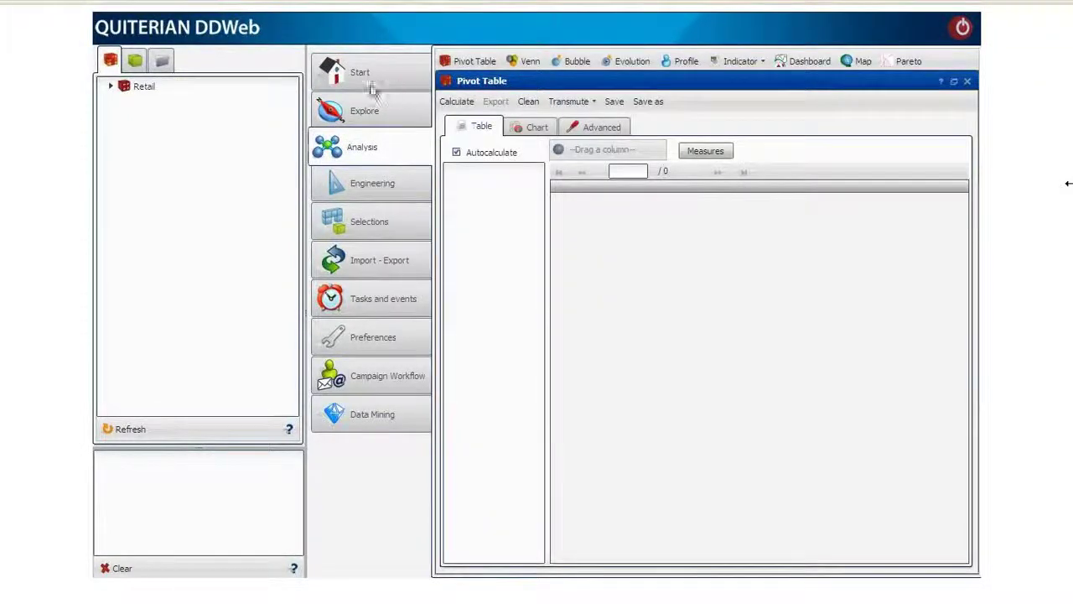
pyautogui.doubleClick(144, 88)
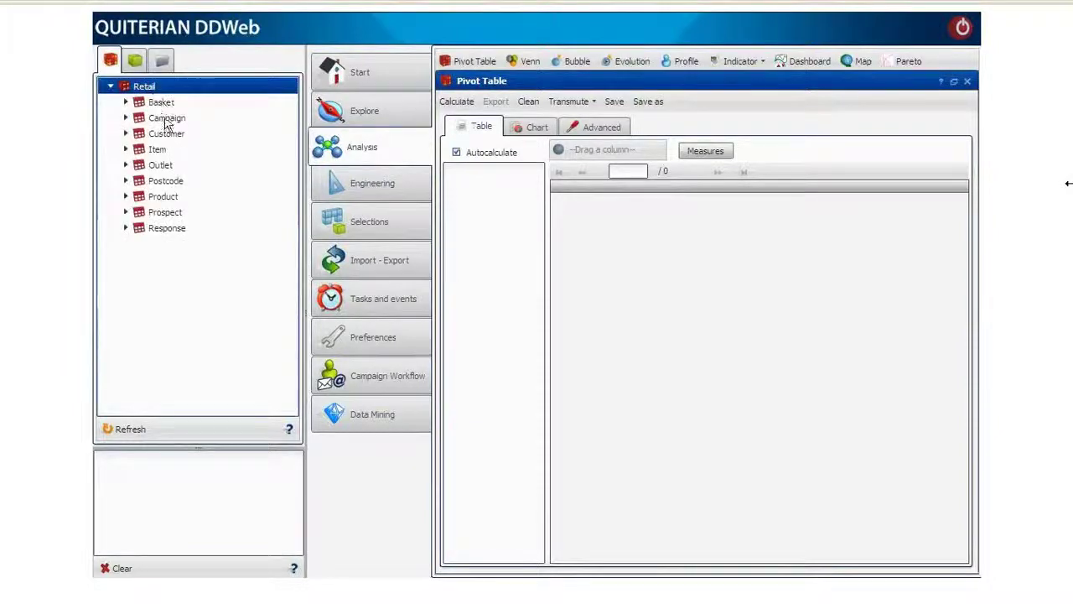
pyautogui.doubleClick(167, 119)
pyautogui.moveTo(178, 182); pyautogui.dragTo(452, 225)
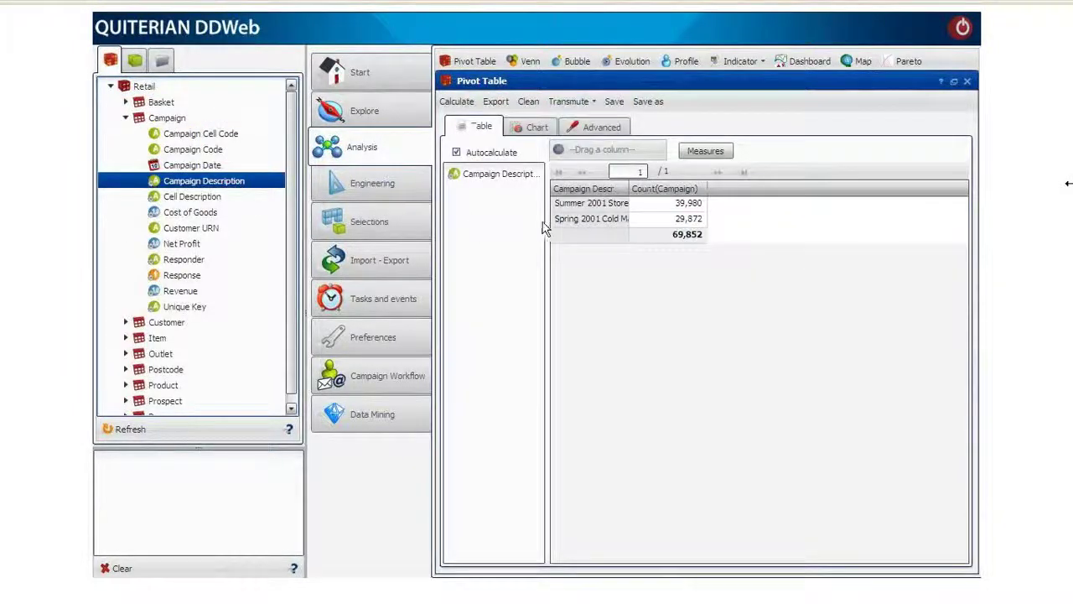
pyautogui.doubleClick(630, 189)
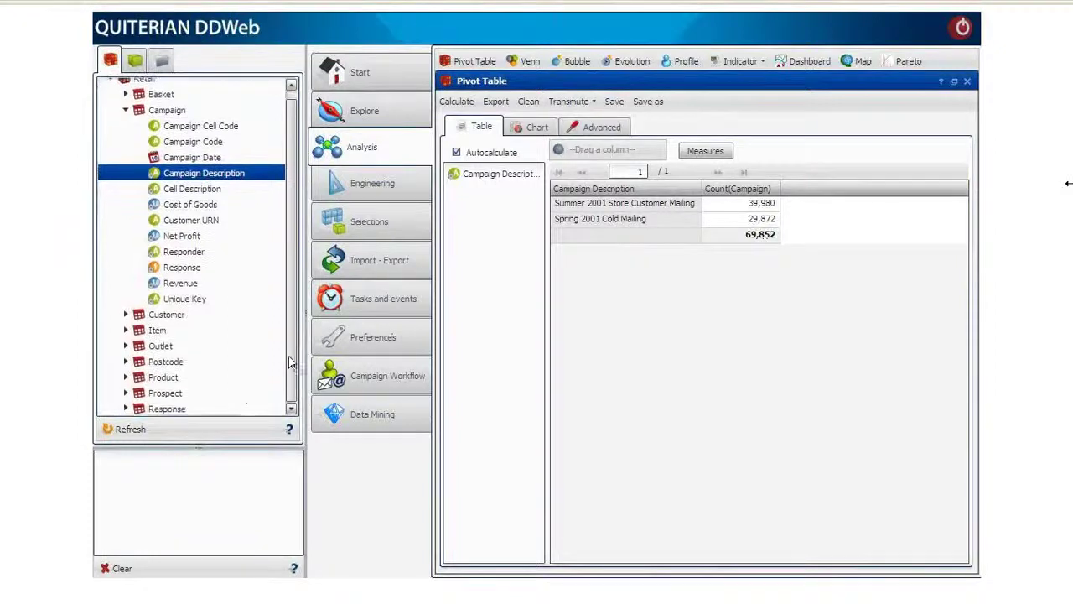
# - Add the count of the Response table as a second measure in the pivot table and fit the Campaign Description column width
pyautogui.scroll(-1, 251, 386)
pyautogui.moveTo(188, 405); pyautogui.dragTo(746, 210)
pyautogui.moveTo(625, 188); pyautogui.dragTo(701, 188)
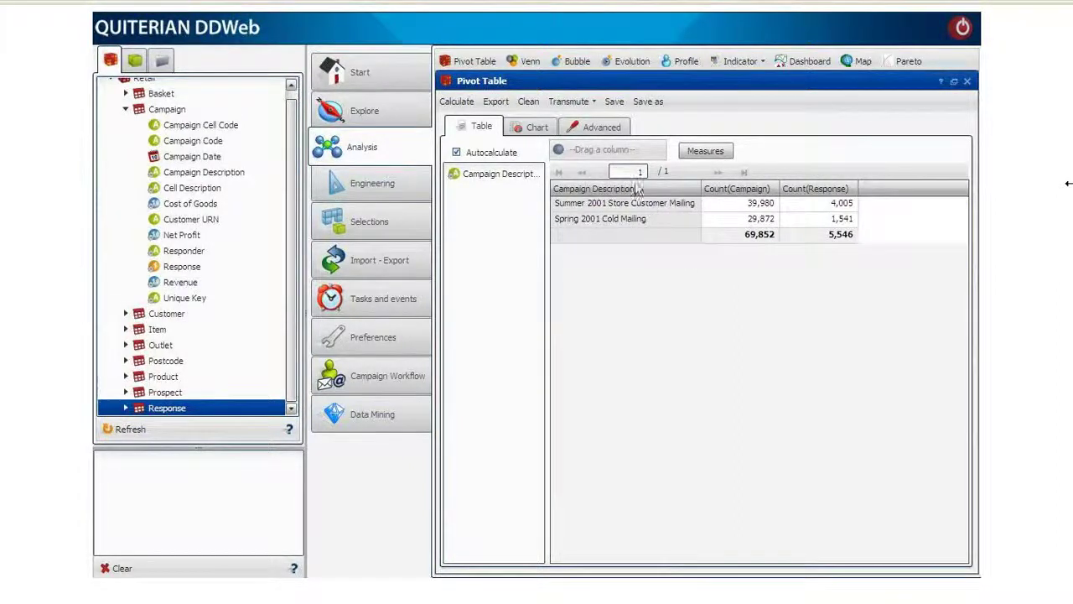
# - Define a new formula measure with the alias Response percentage as [Count(Response)]/[Count(Campaign)]*100
pyautogui.click(597, 128)
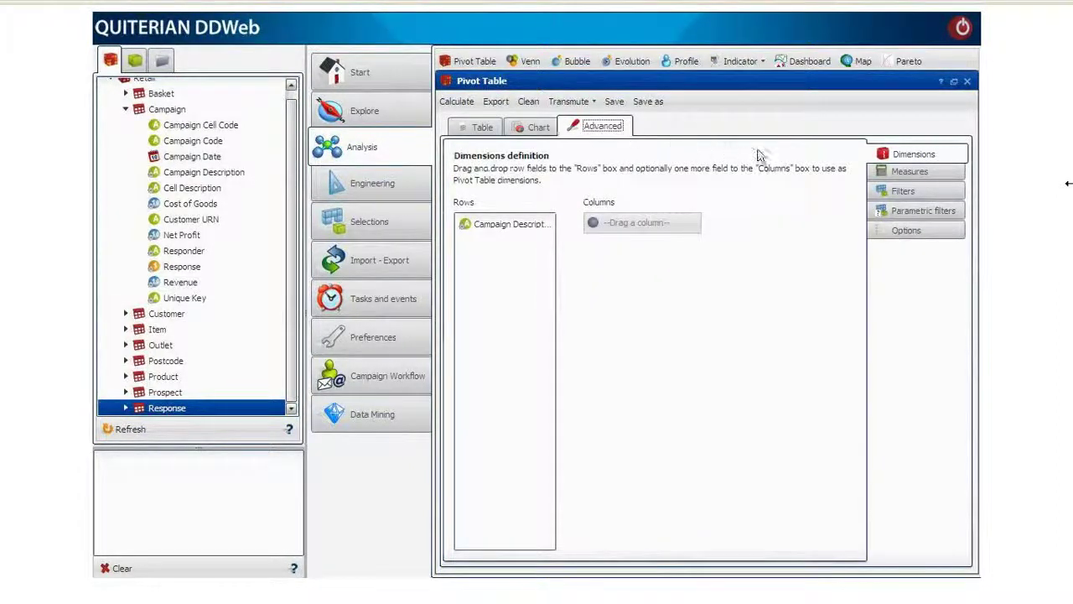
pyautogui.click(909, 171)
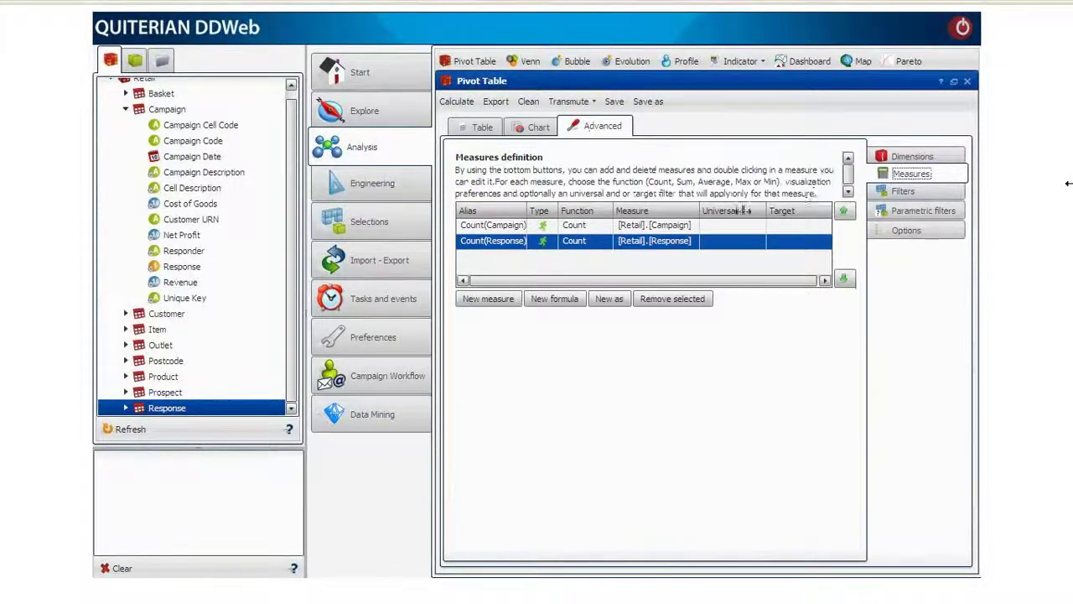
pyautogui.click(554, 299)
pyautogui.write('Response percentage')
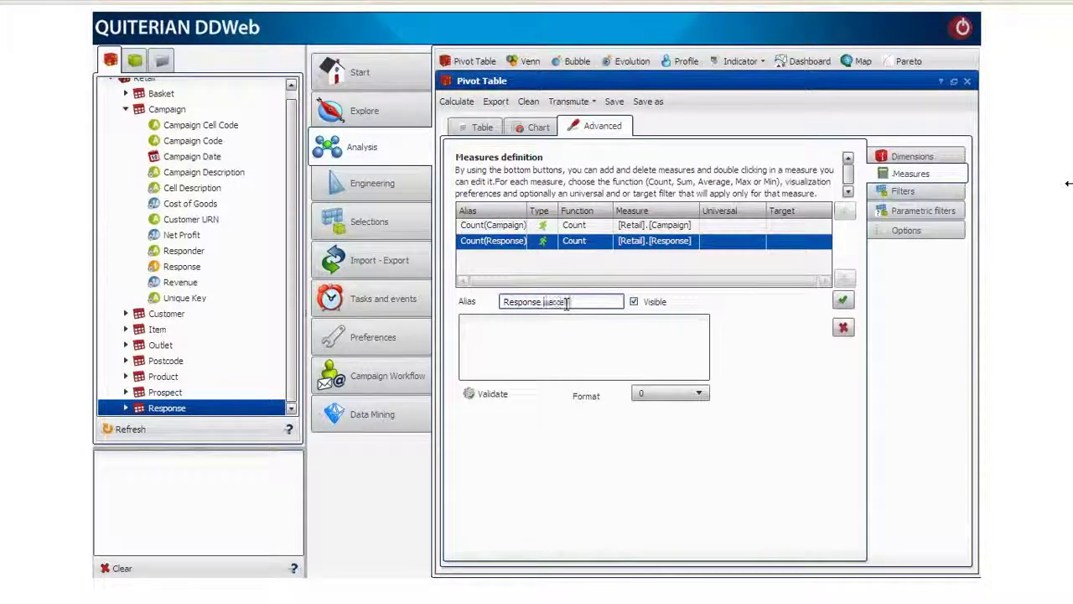
pyautogui.click(537, 343)
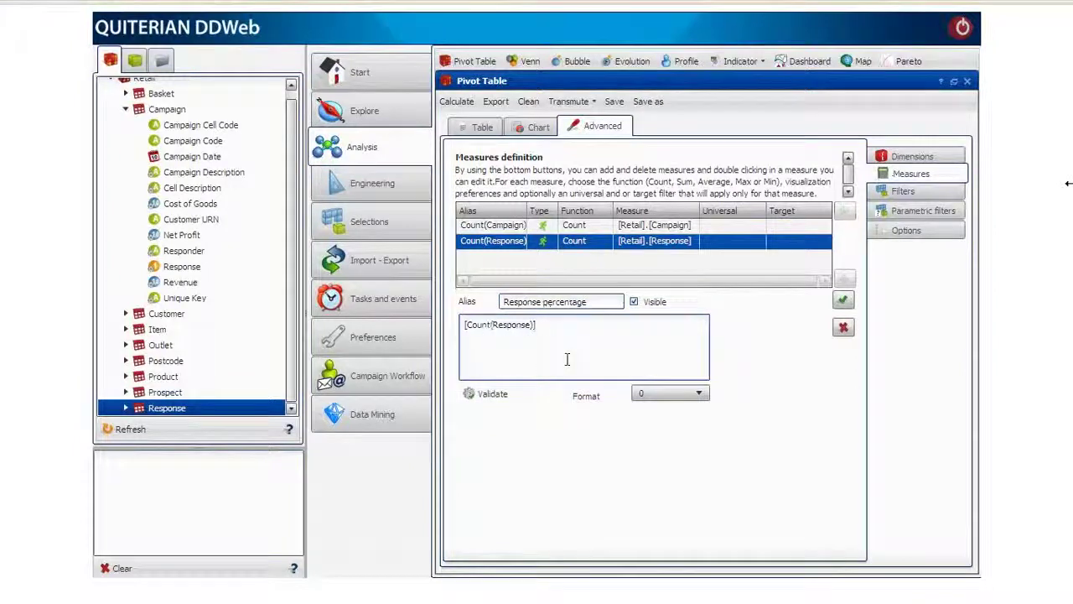
pyautogui.write('/')
pyautogui.click(610, 343)
pyautogui.write('*100')
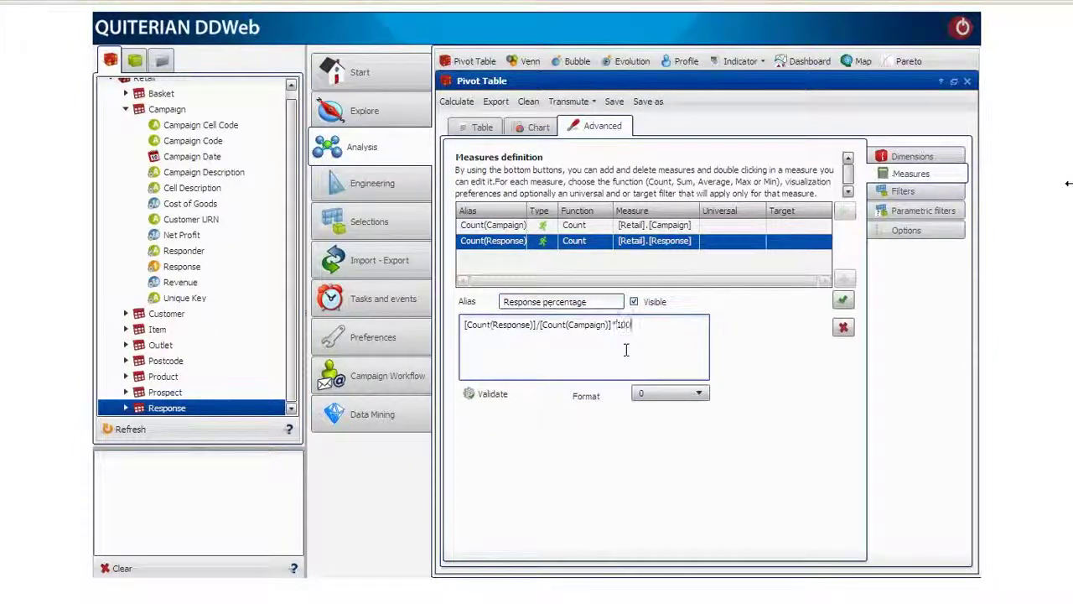
# - Set the formula's format to 2 decimals, accept it, move it to the first measure position and return to the table
pyautogui.click(663, 393)
pyautogui.click(663, 408)
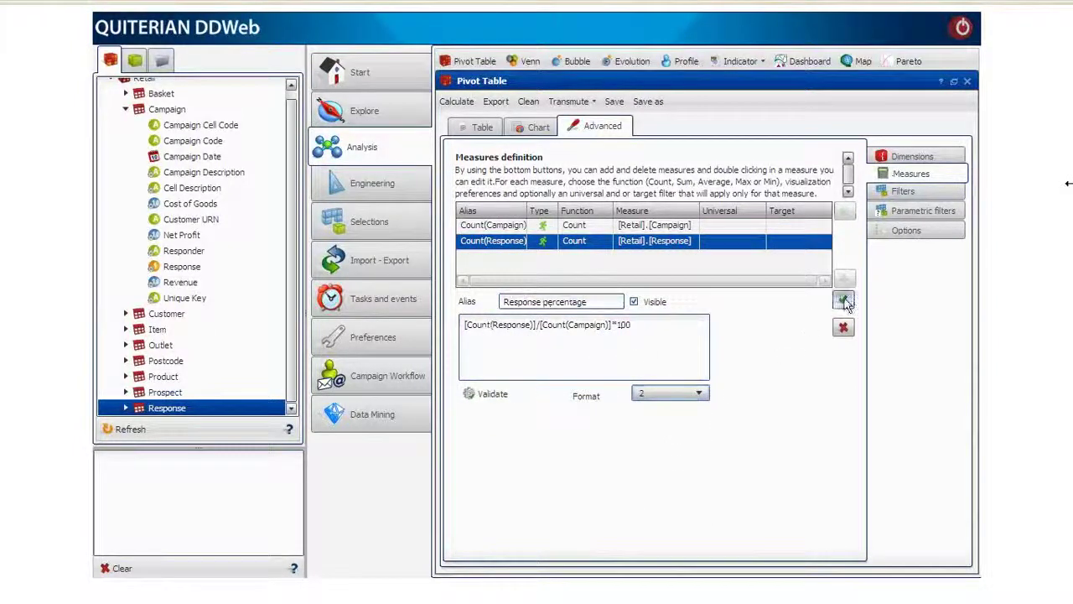
pyautogui.click(843, 299)
pyautogui.doubleClick(843, 210)
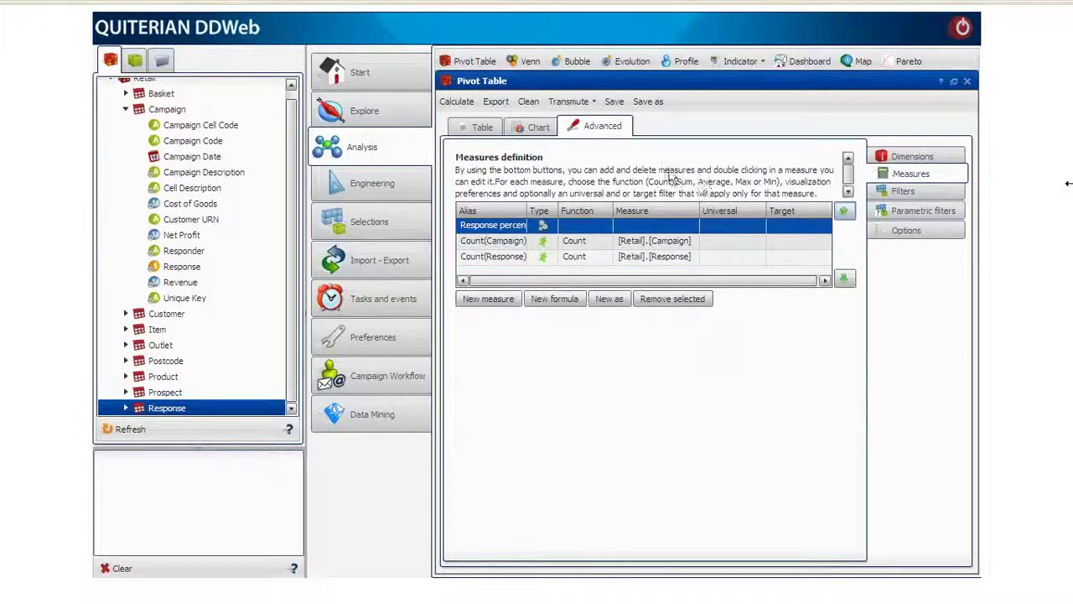
pyautogui.click(485, 126)
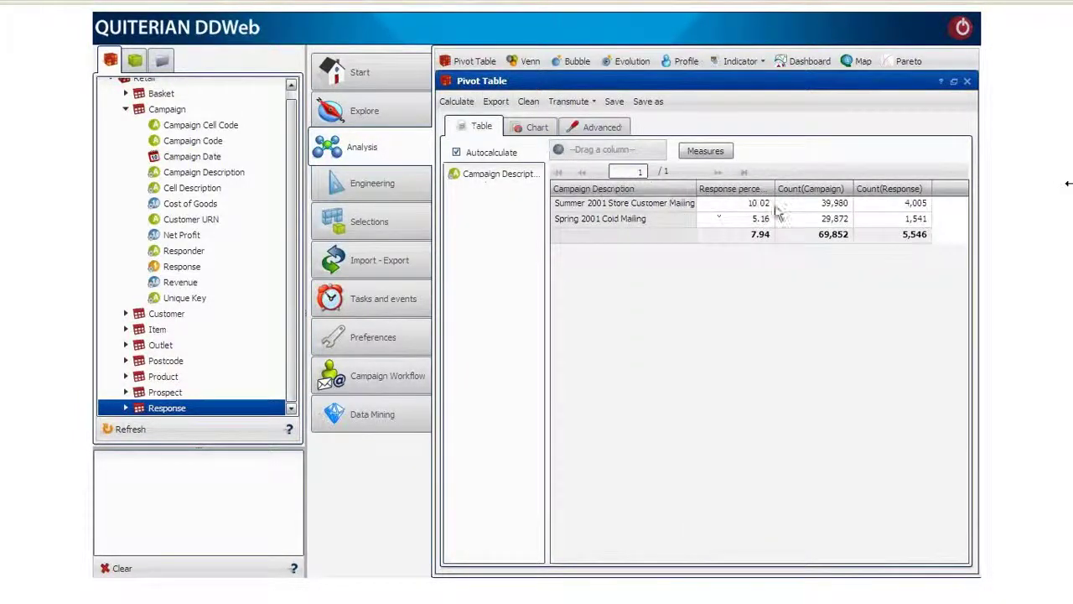
# - Examine the chart of response percentage for the two campaigns
pyautogui.click(537, 127)
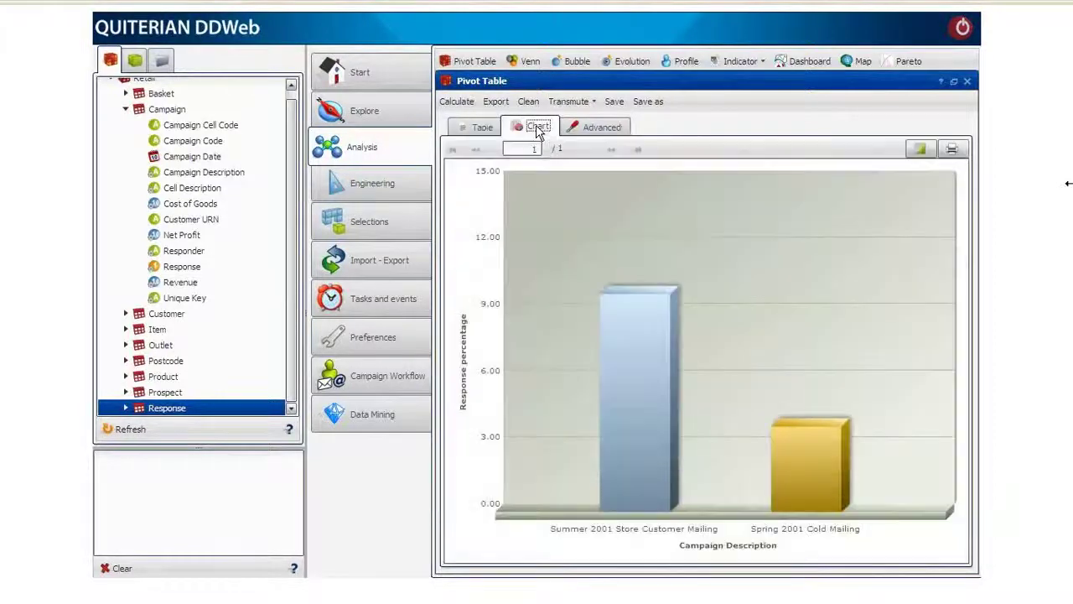
pyautogui.moveTo(637, 348)
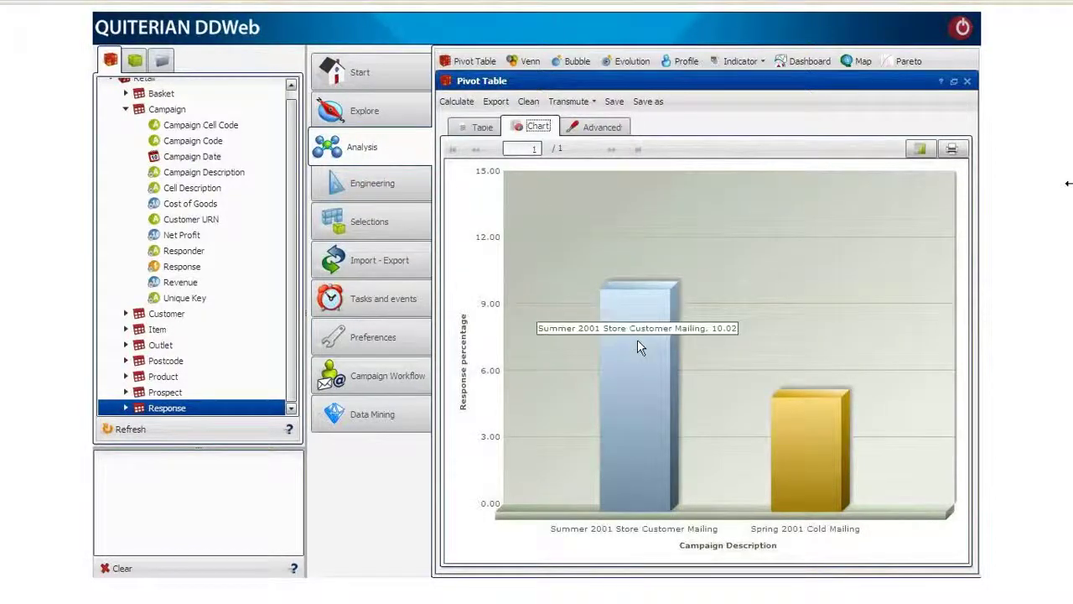
pyautogui.moveTo(745, 387)
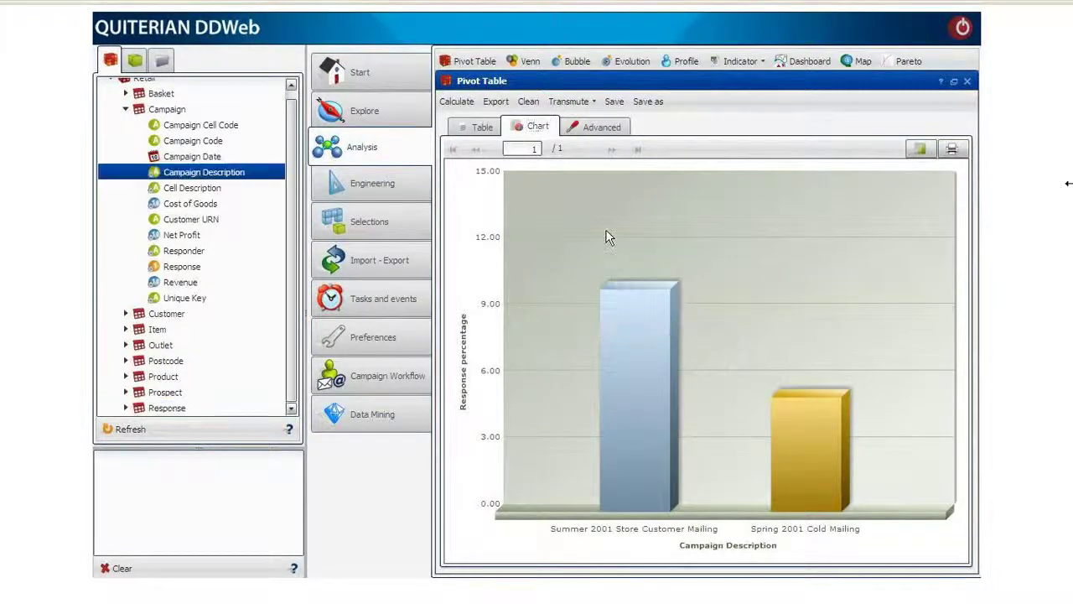
# - Start a Venn analysis and create a segment named Contacts from the Campaign table's Summer 2001 Store Customer Mailing value
pyautogui.click(527, 61)
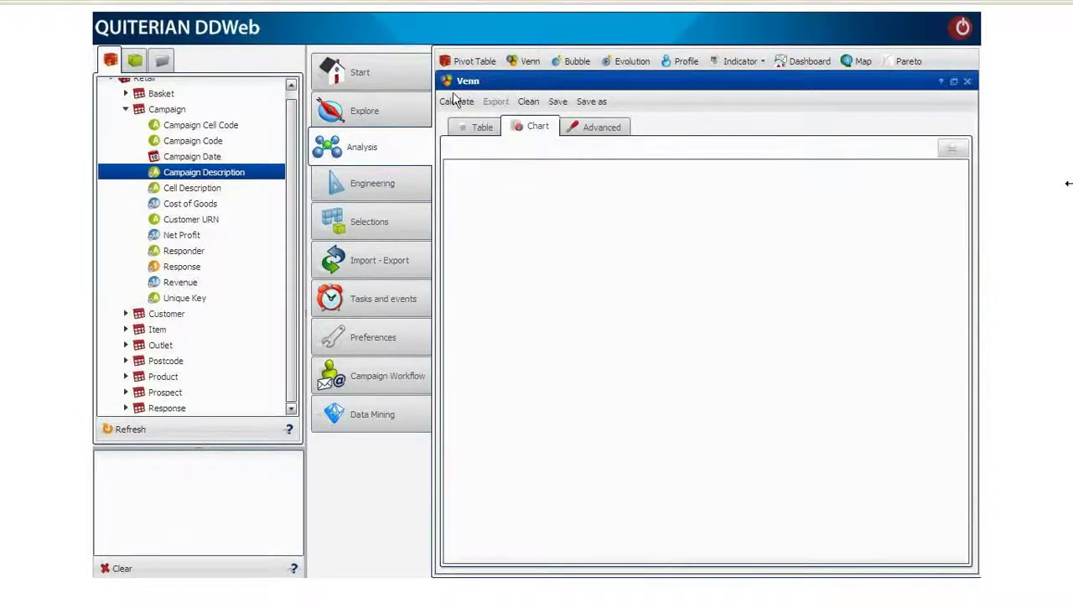
pyautogui.doubleClick(206, 173)
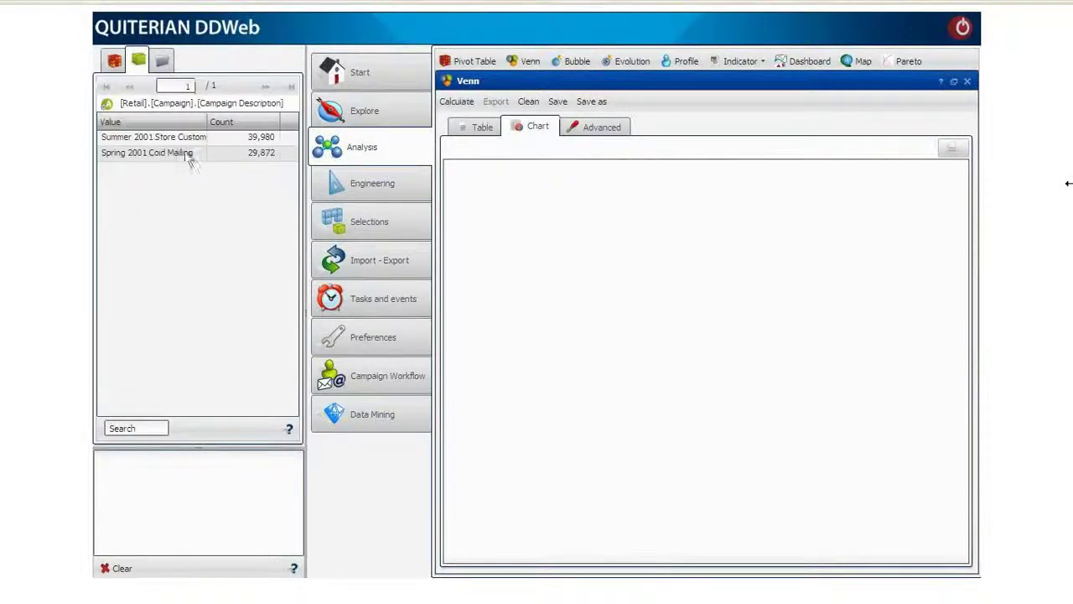
pyautogui.moveTo(149, 142); pyautogui.dragTo(141, 471)
pyautogui.rightClick(147, 460)
pyautogui.click(177, 415)
pyautogui.write('Contacts')
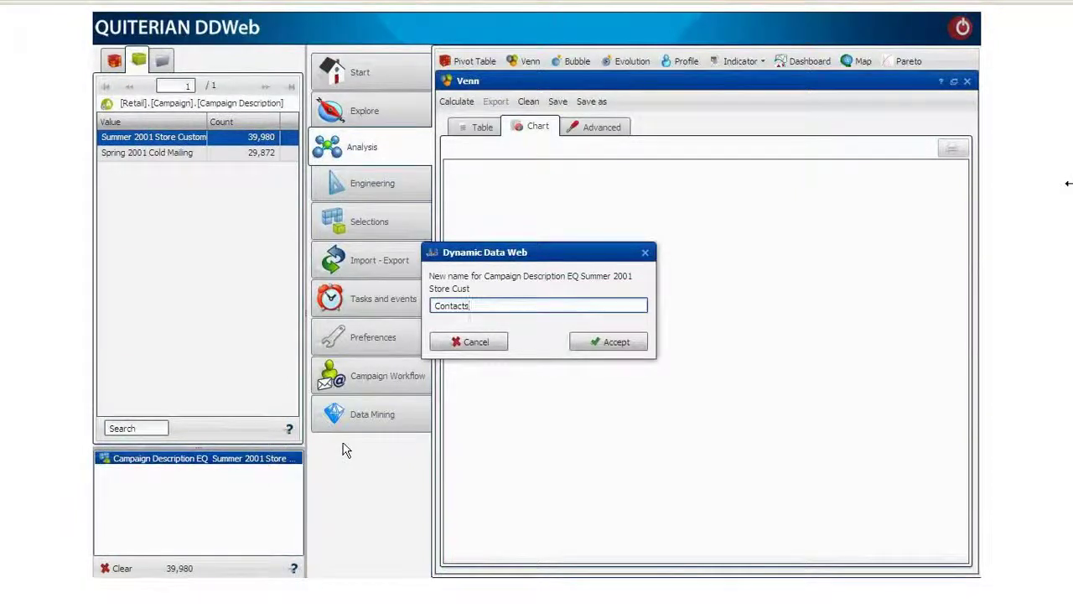
pyautogui.click(587, 341)
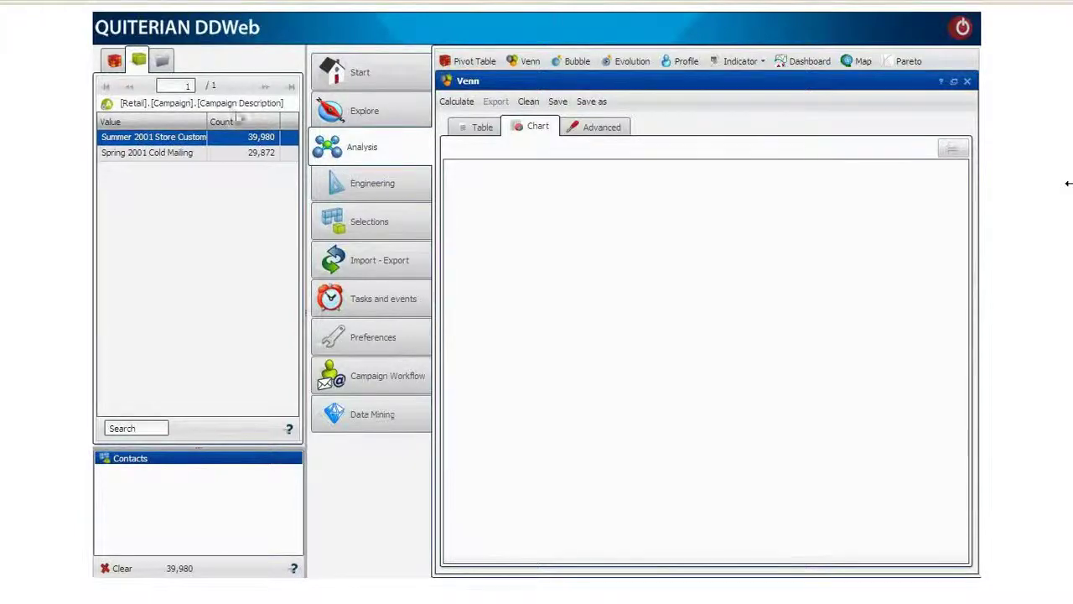
# - Create a segment named Responses from the Response table's Campaign Description value Summer 2001 Store Customer Mailing
pyautogui.click(114, 60)
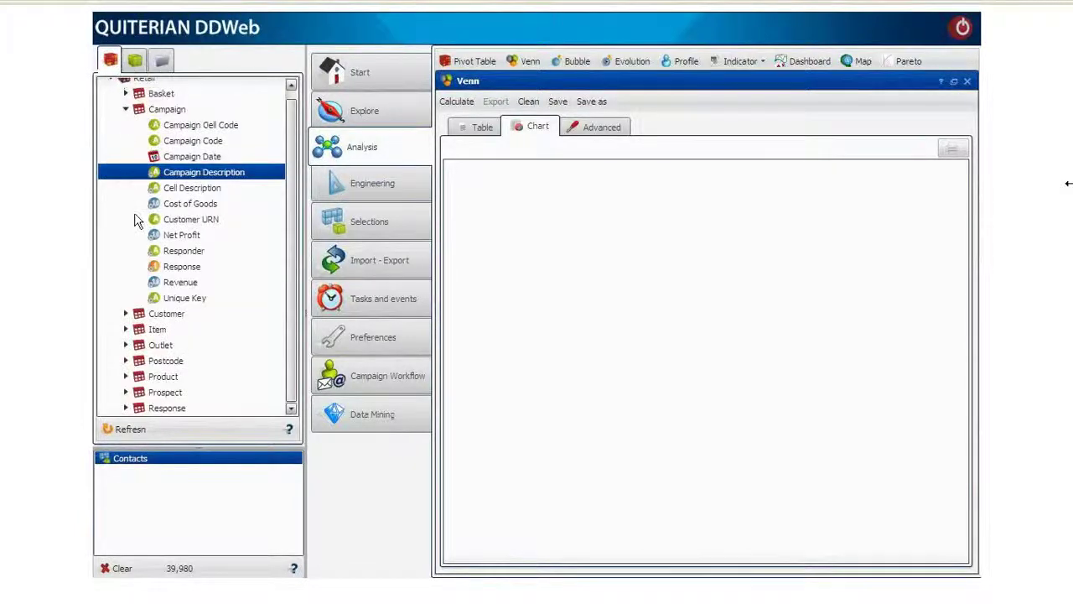
pyautogui.doubleClick(178, 407)
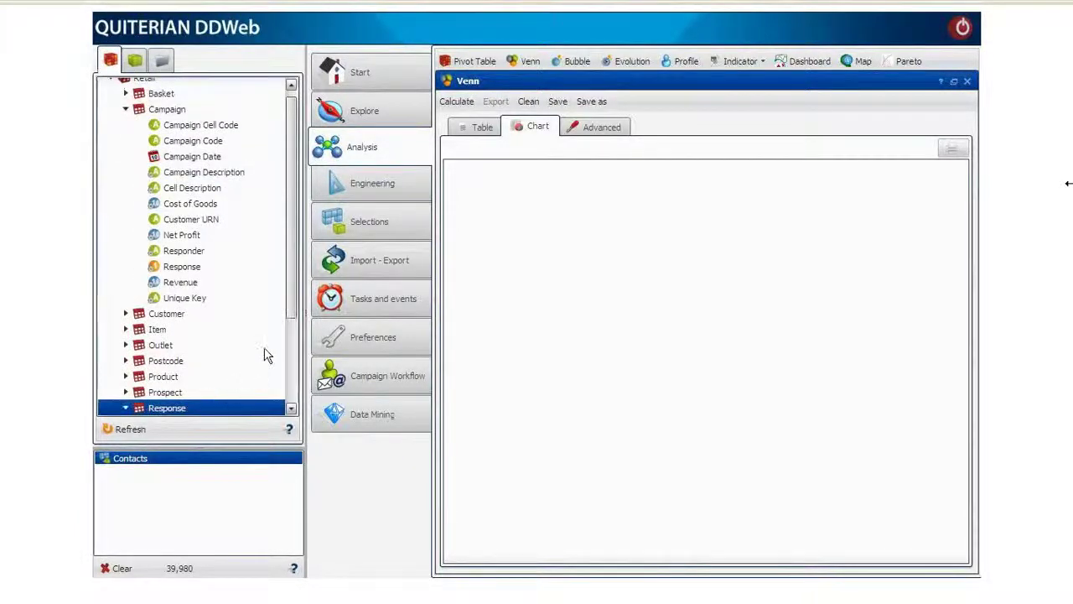
pyautogui.doubleClick(197, 328)
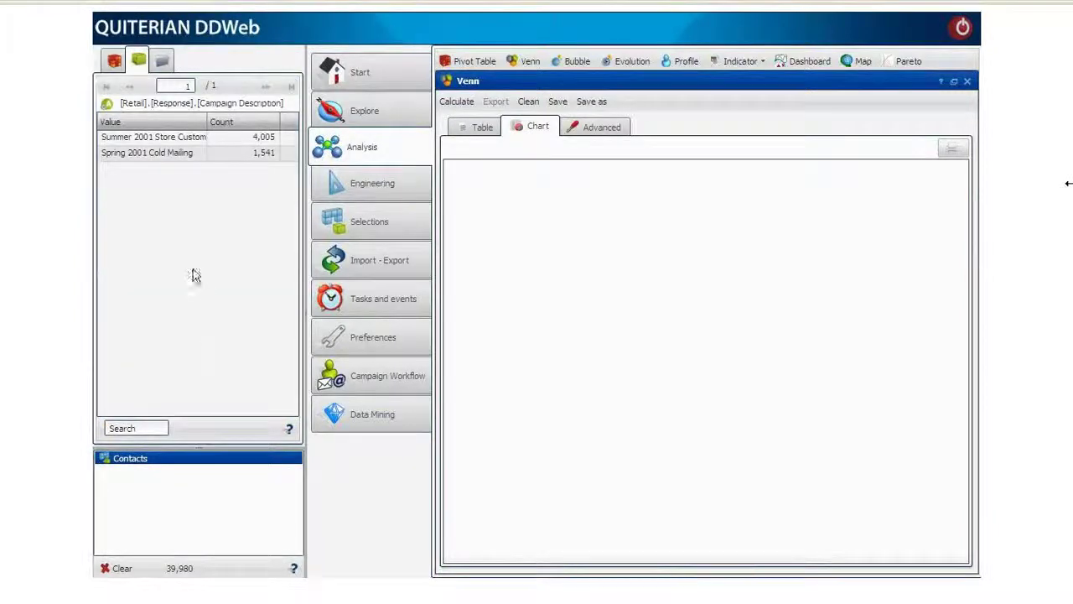
pyautogui.moveTo(142, 139); pyautogui.dragTo(153, 474)
pyautogui.rightClick(126, 479)
pyautogui.click(146, 481)
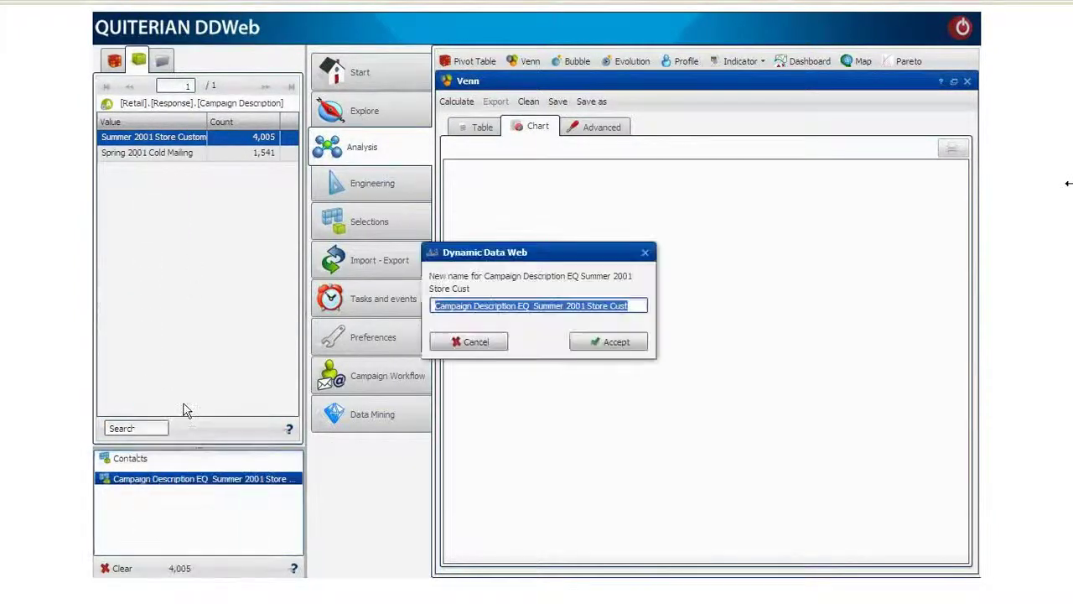
pyautogui.write('Responses')
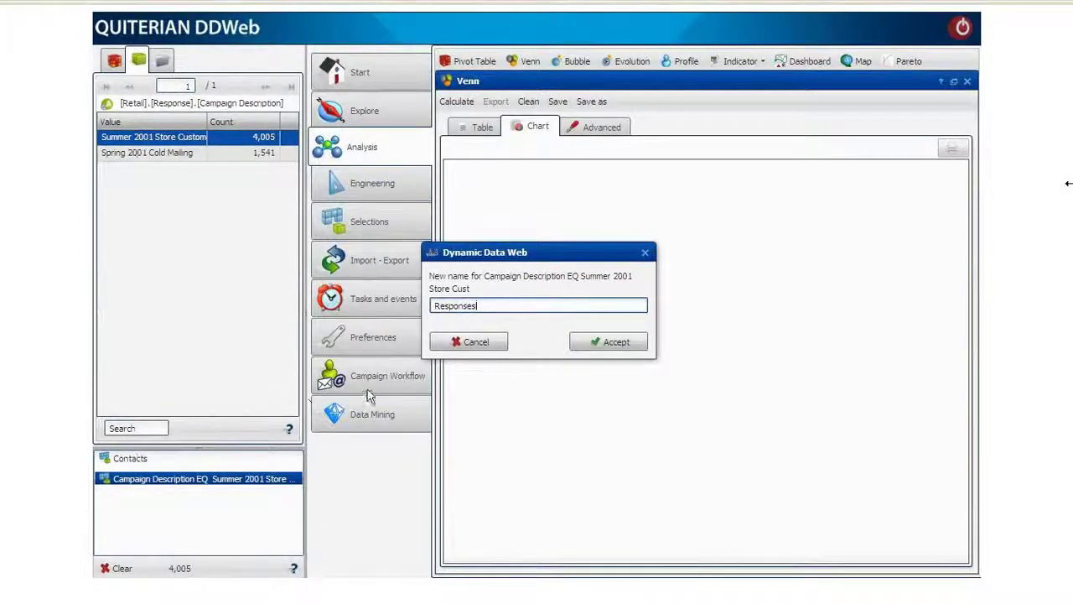
pyautogui.click(572, 349)
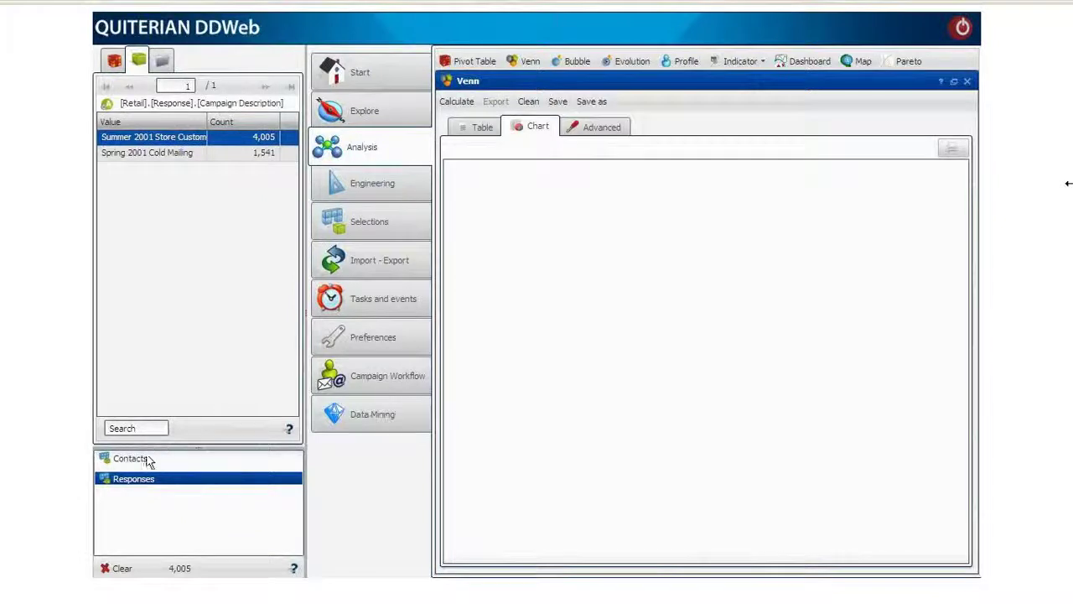
# - Add the Contacts and Responses segments to the Venn diagram
pyautogui.moveTo(149, 458); pyautogui.dragTo(469, 356)
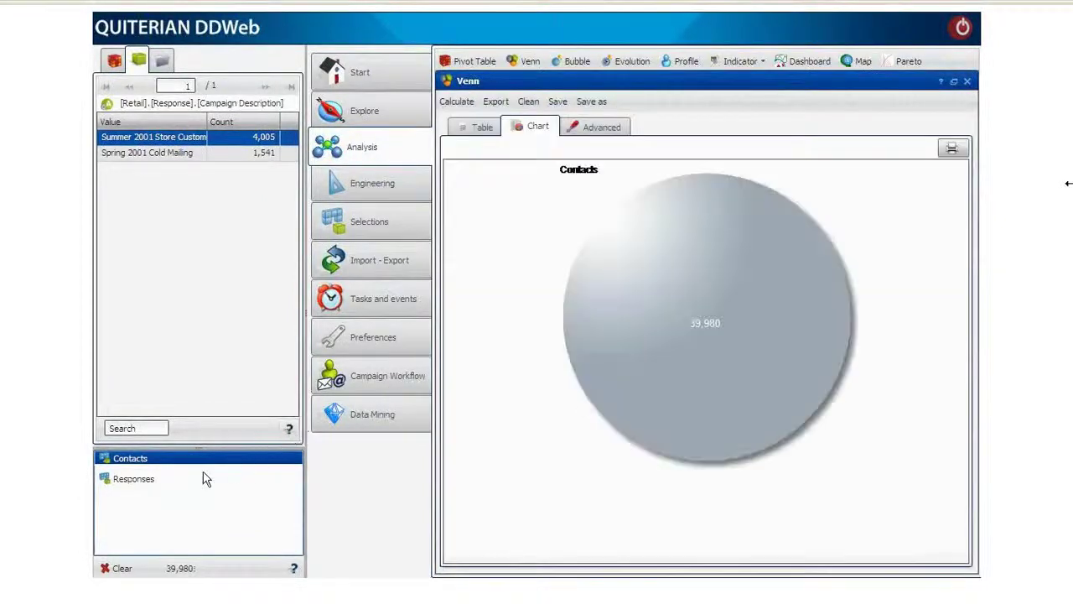
pyautogui.click(216, 480)
pyautogui.moveTo(215, 481); pyautogui.dragTo(505, 411)
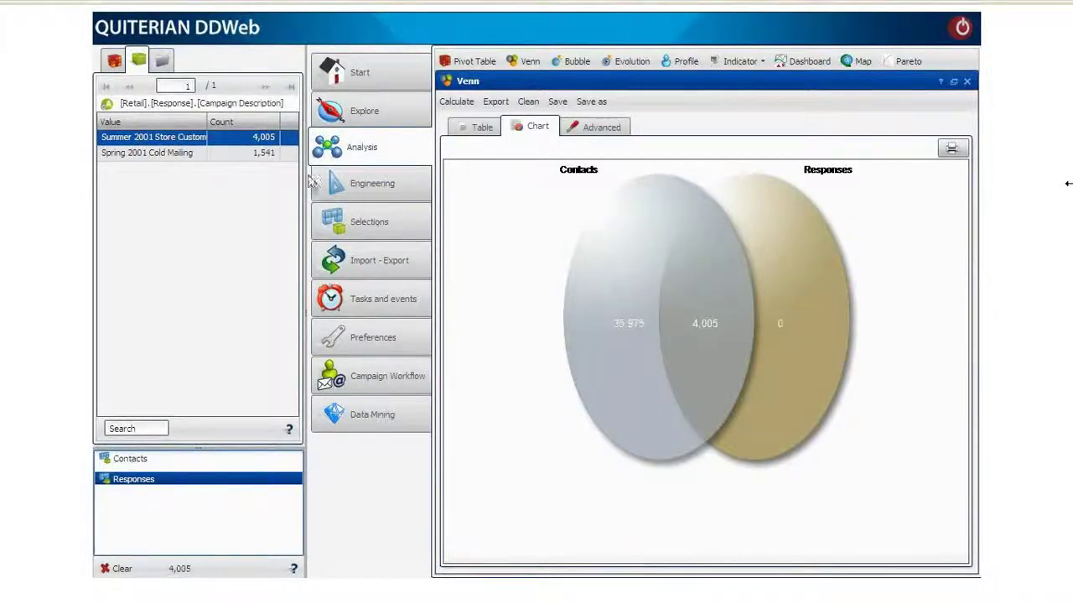
# - Create a Customer-level segment from the Venn area in Contacts but not in Responses, and name it Customer NOT responded
pyautogui.click(113, 60)
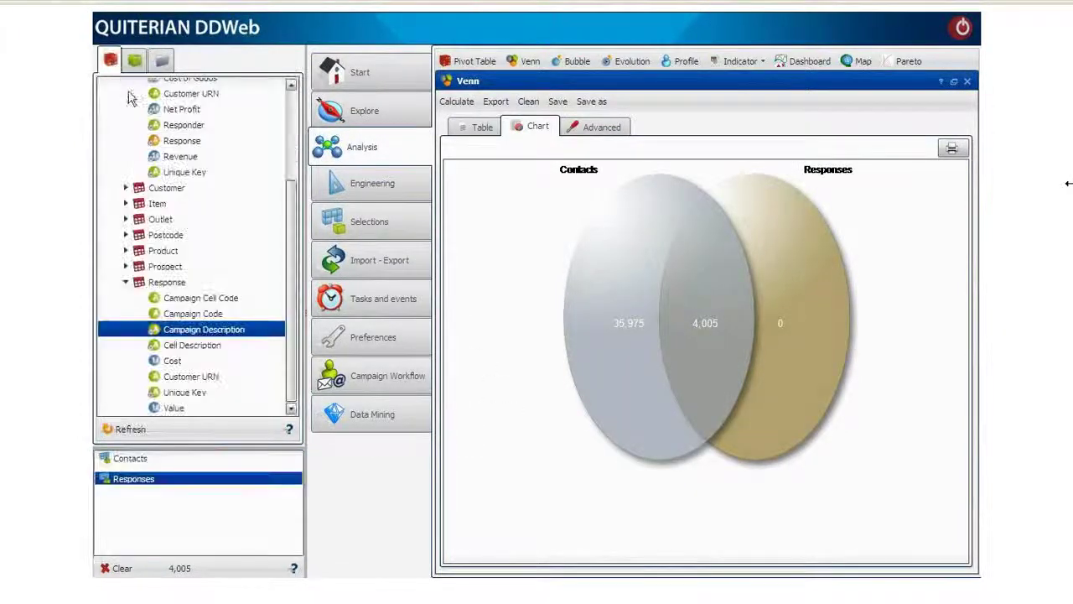
pyautogui.moveTo(236, 188); pyautogui.dragTo(605, 369)
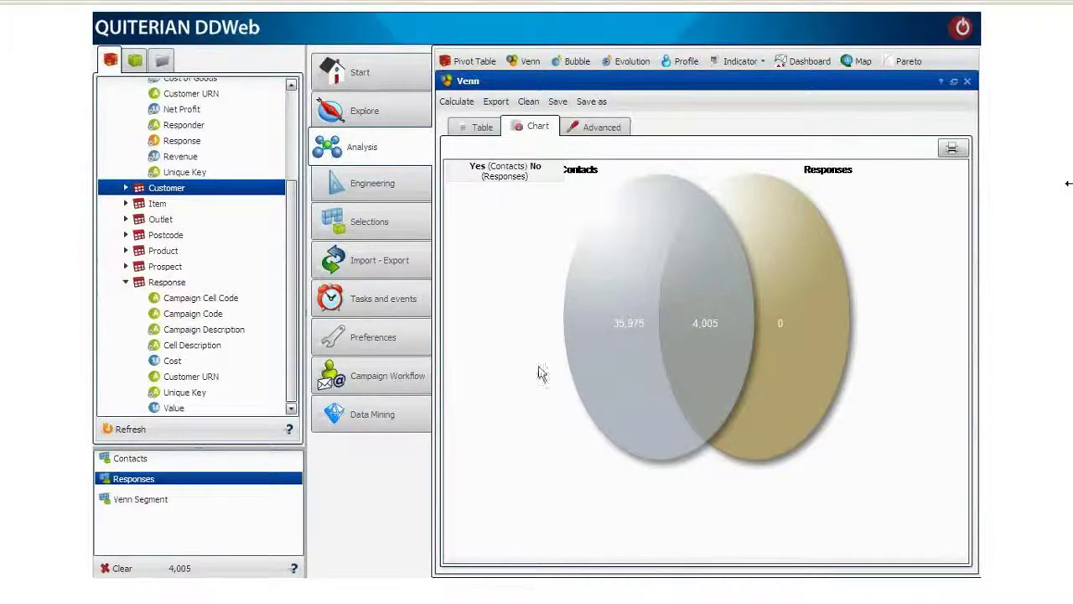
pyautogui.rightClick(165, 500)
pyautogui.click(144, 400)
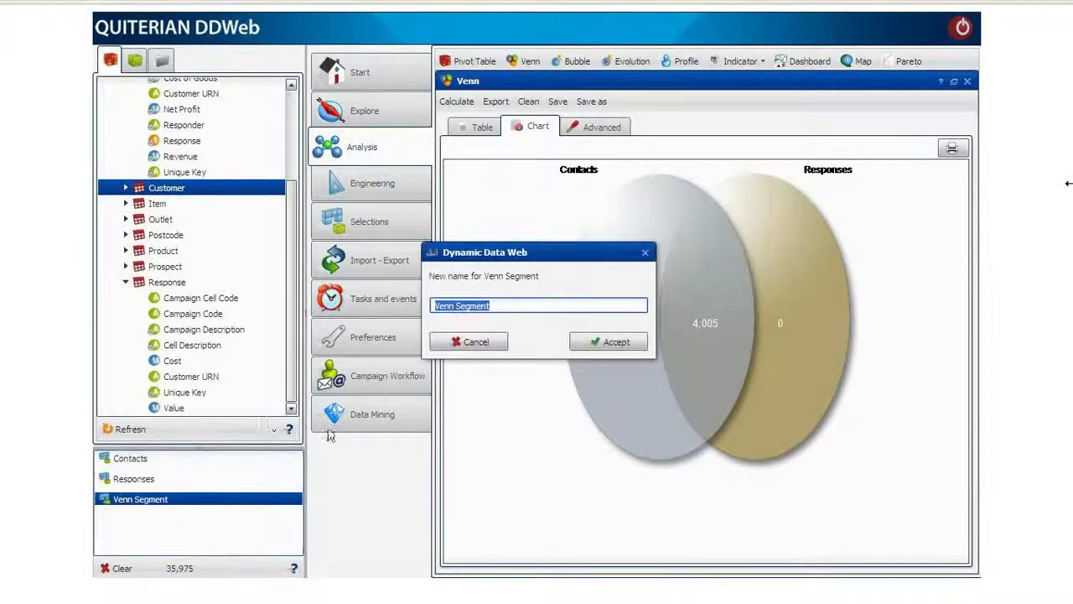
pyautogui.write('Customer NOT responded')
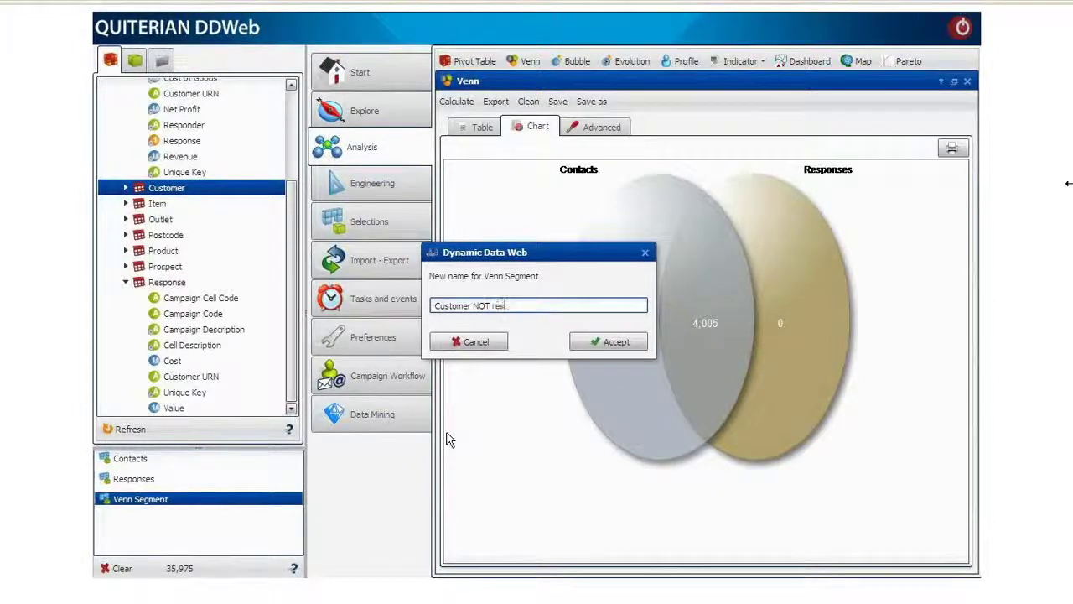
pyautogui.click(597, 339)
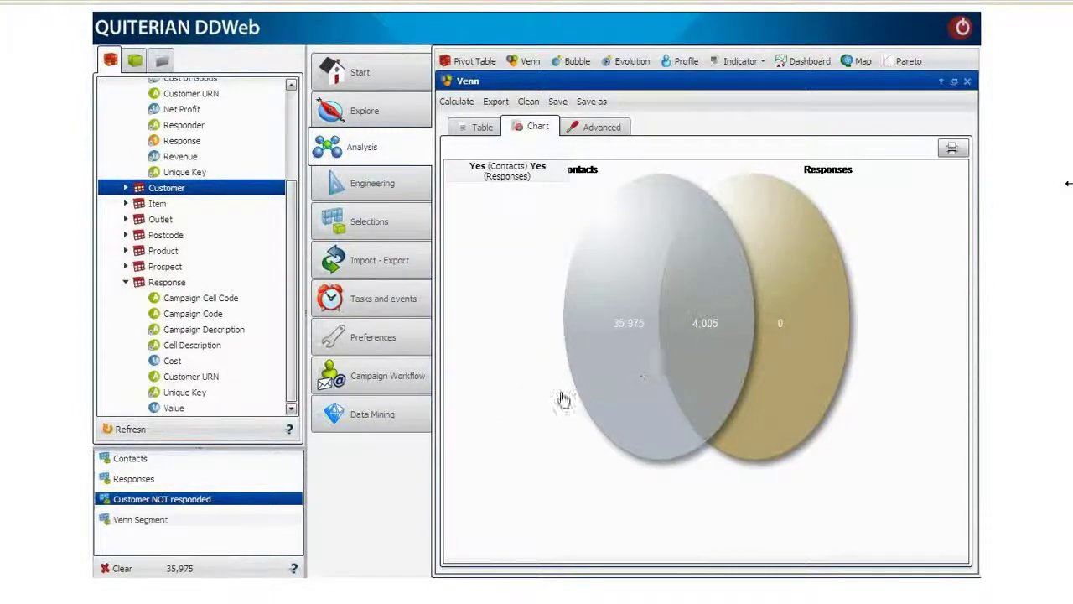
# - Rename the Venn Segment as Customer responded
pyautogui.rightClick(198, 516)
pyautogui.click(203, 402)
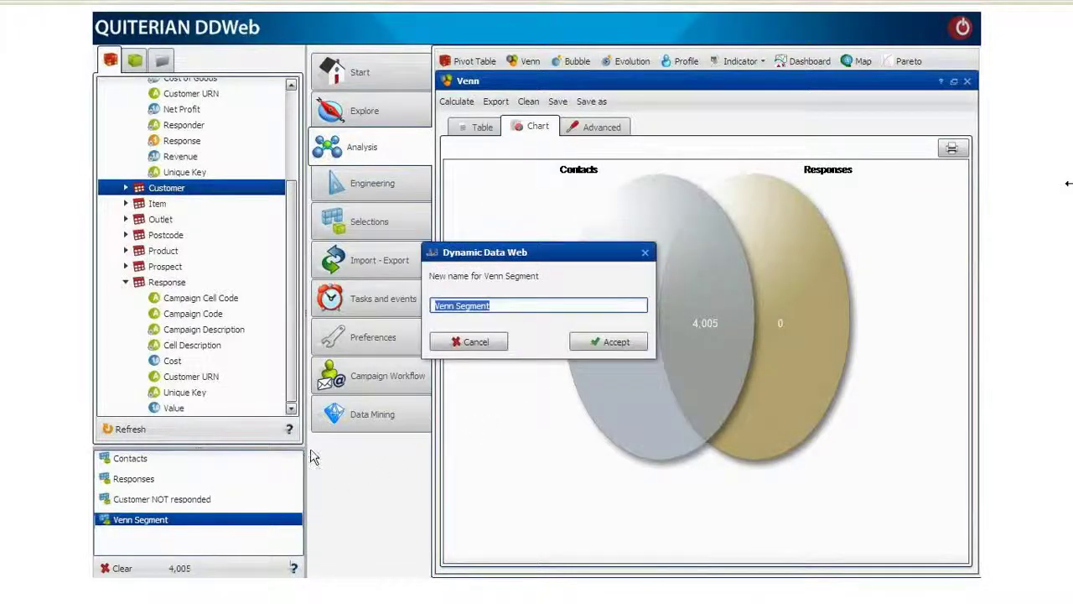
pyautogui.write('Customer response')
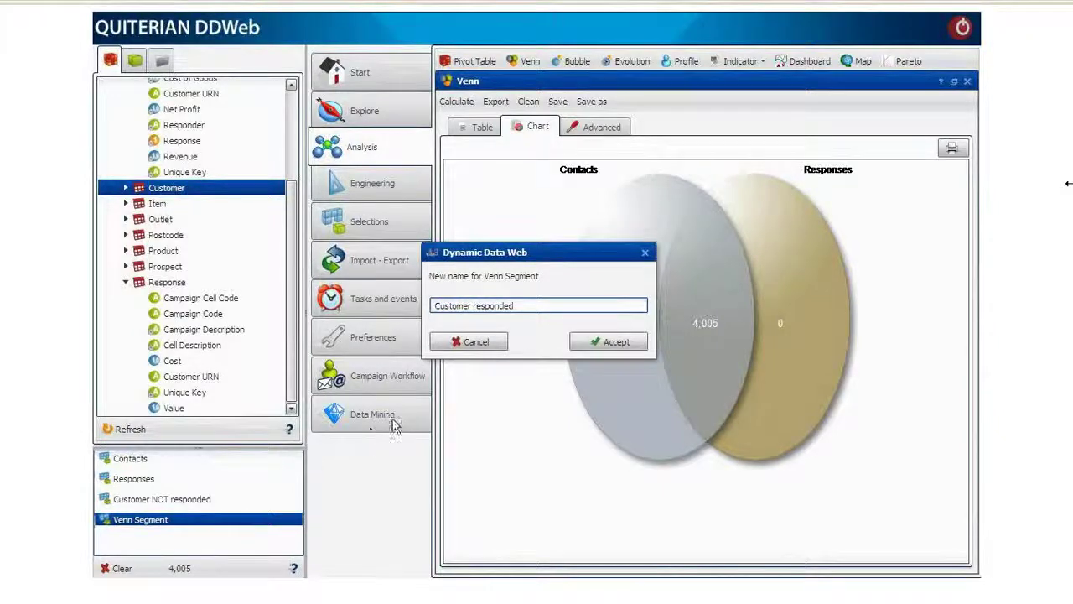
pyautogui.click(575, 347)
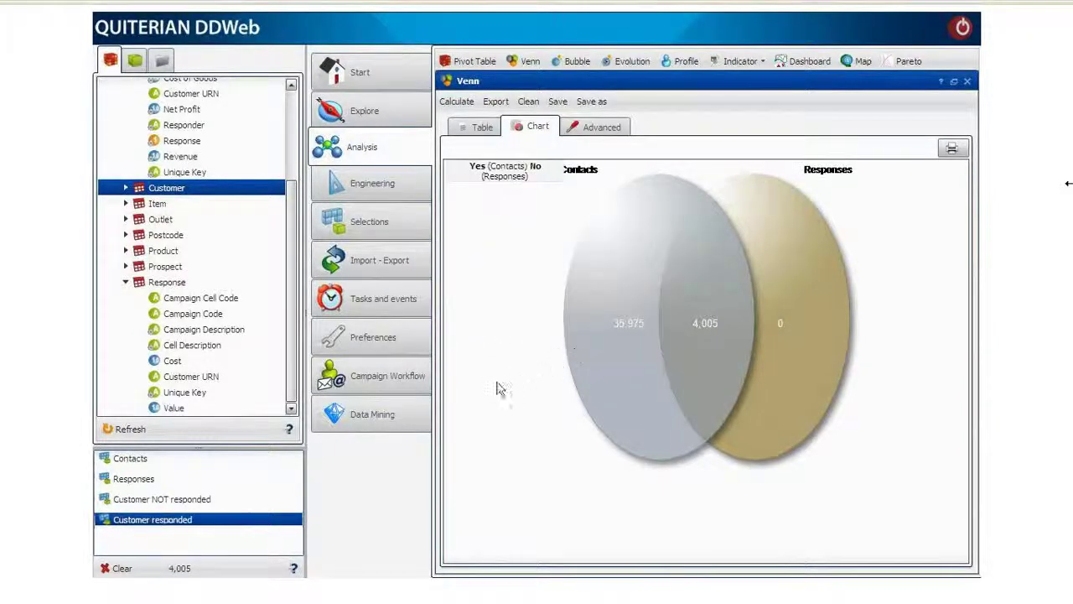
pyautogui.press('Up')
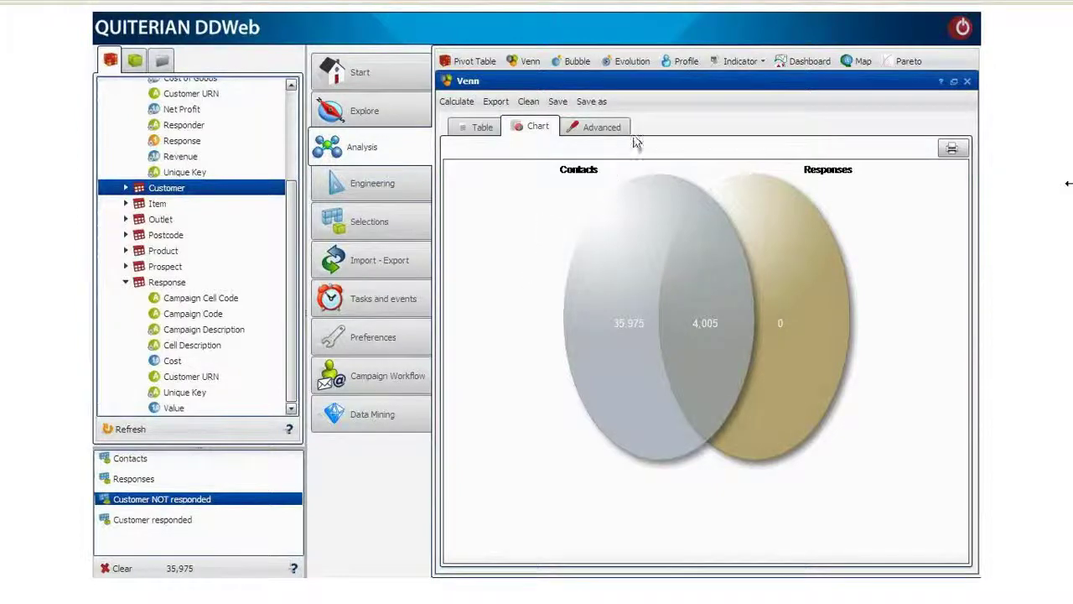
# - Start a Profile analysis with Customer responded as the segment profile and Customer NOT responded as the base
pyautogui.click(679, 62)
pyautogui.click(614, 130)
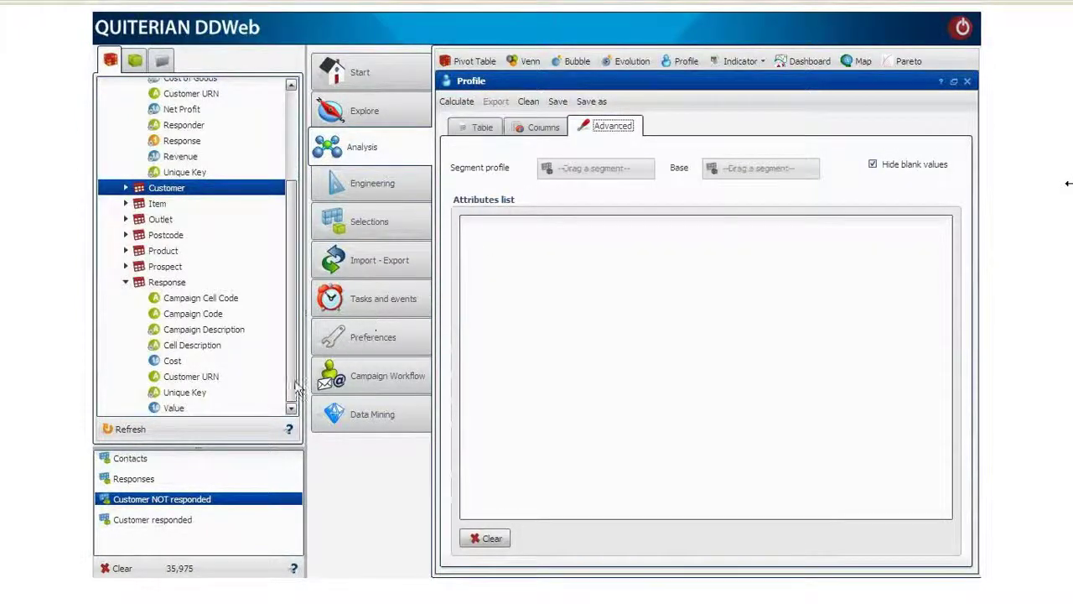
pyautogui.moveTo(144, 520); pyautogui.dragTo(587, 168)
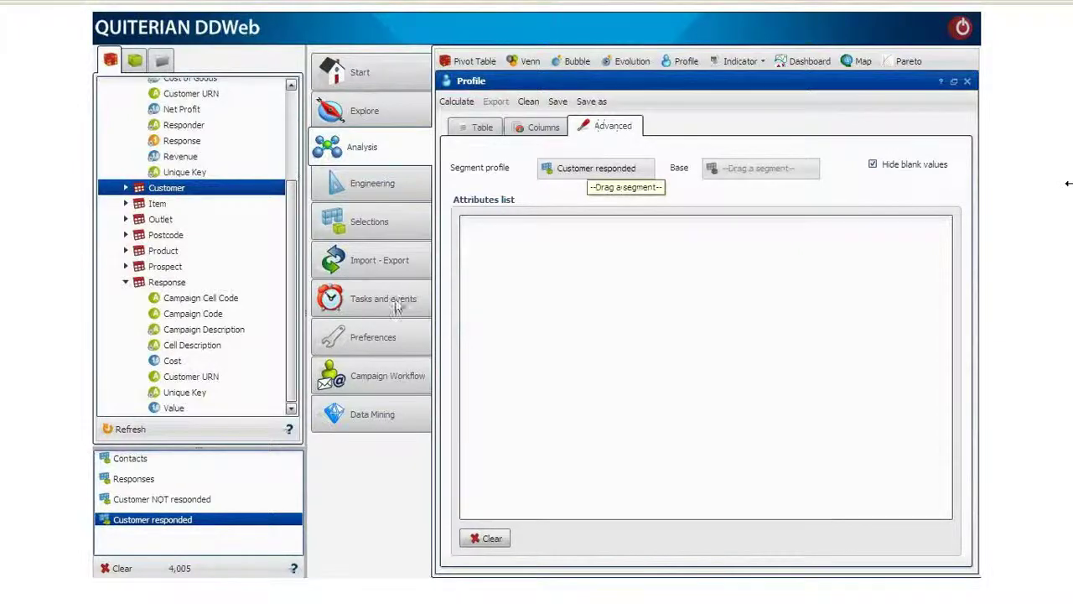
pyautogui.moveTo(166, 499); pyautogui.dragTo(727, 169)
# - Add the Customer table's Age Band attribute to the profile table
pyautogui.click(483, 127)
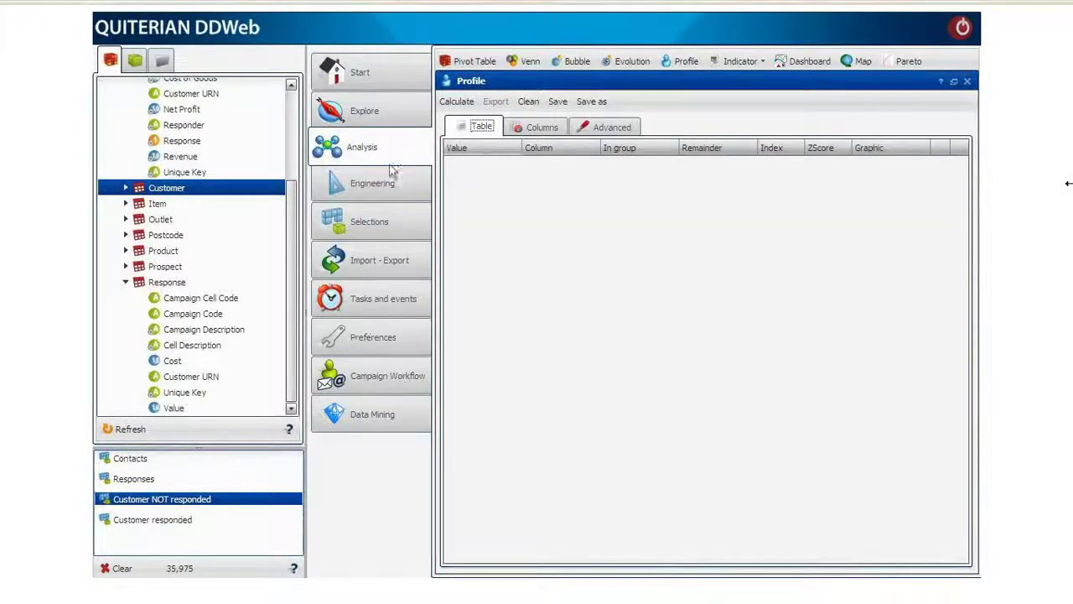
pyautogui.doubleClick(170, 189)
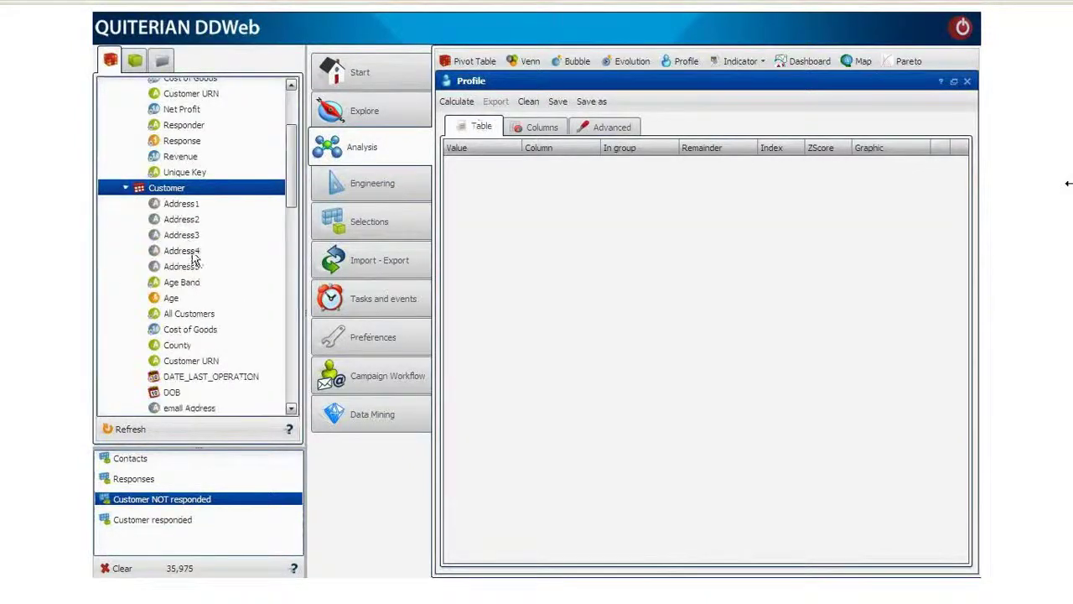
pyautogui.moveTo(200, 281); pyautogui.dragTo(366, 279)
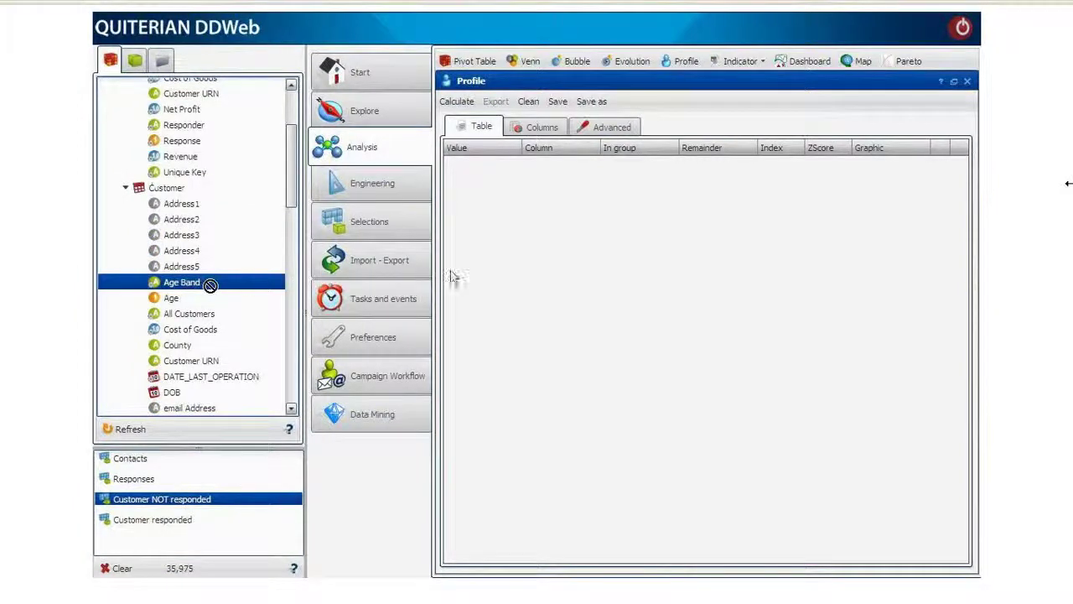
pyautogui.moveTo(464, 275); pyautogui.dragTo(393, 241)
pyautogui.moveTo(309, 212); pyautogui.dragTo(513, 275)
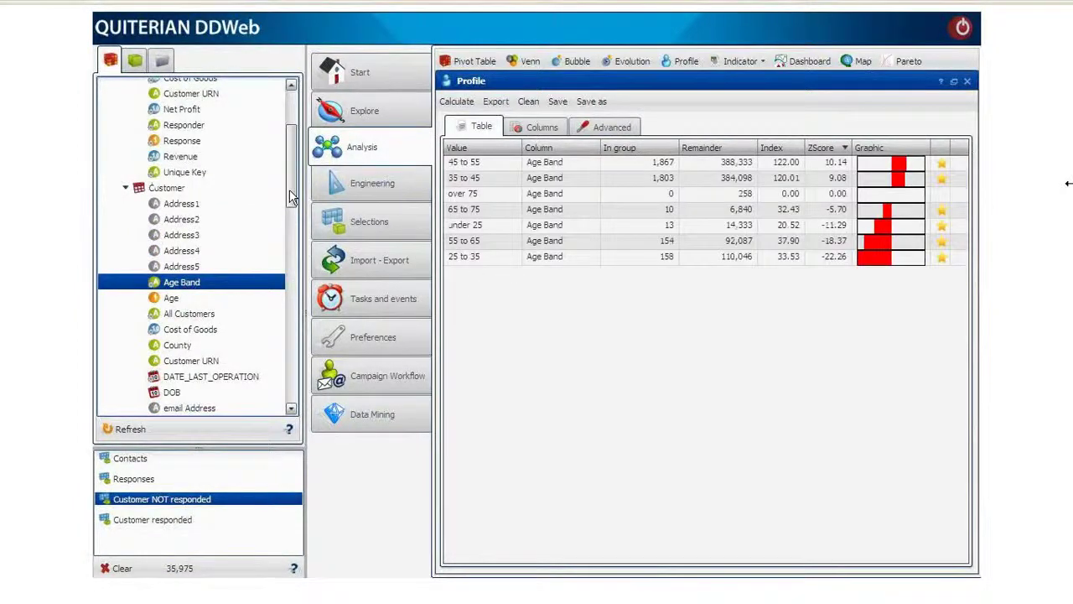
# - Add the Customer attributes Gender Decode, Lifestage, Town and Wealth to the profile table
pyautogui.scroll(-4, 244, 229)
pyautogui.moveTo(192, 287); pyautogui.dragTo(462, 303)
pyautogui.scroll(-4, 281, 231)
pyautogui.moveTo(201, 249); pyautogui.dragTo(493, 351)
pyautogui.scroll(-7, 193, 251)
pyautogui.moveTo(176, 326); pyautogui.dragTo(186, 340)
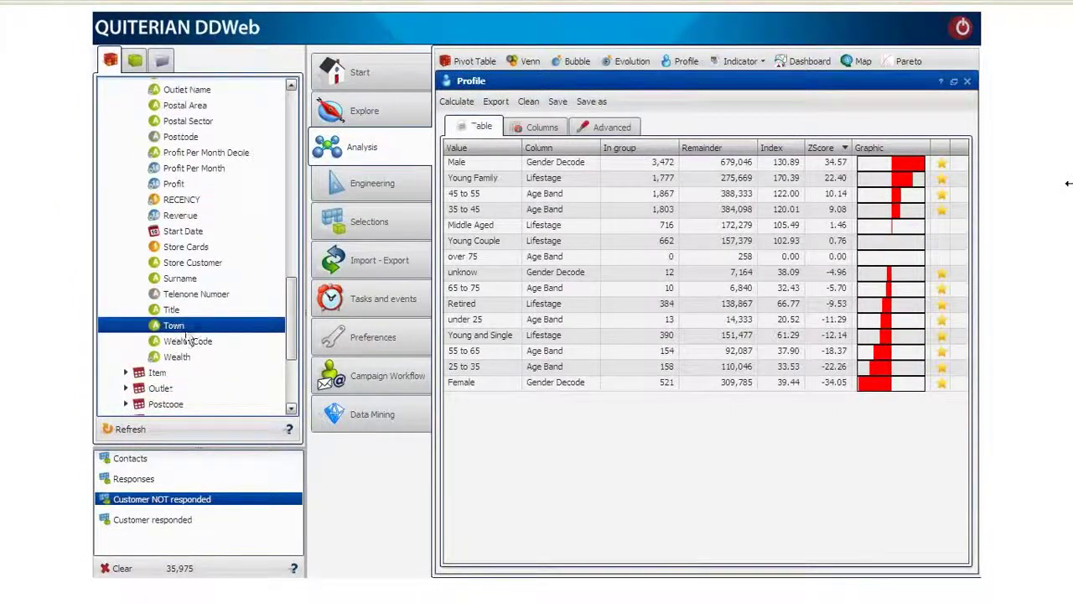
pyautogui.moveTo(450, 416); pyautogui.dragTo(507, 429)
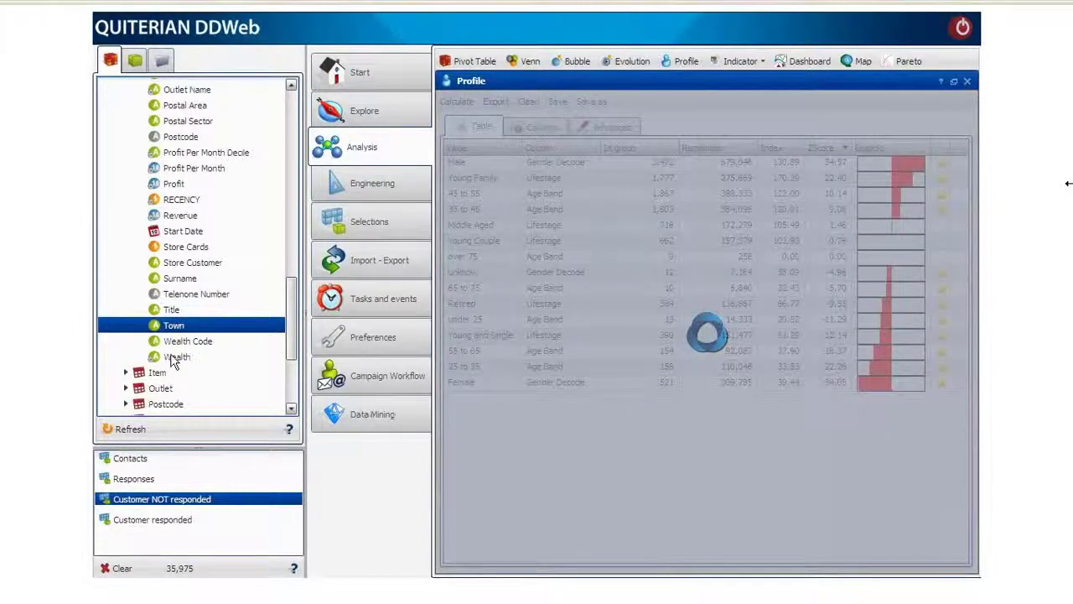
pyautogui.moveTo(172, 361); pyautogui.dragTo(519, 370)
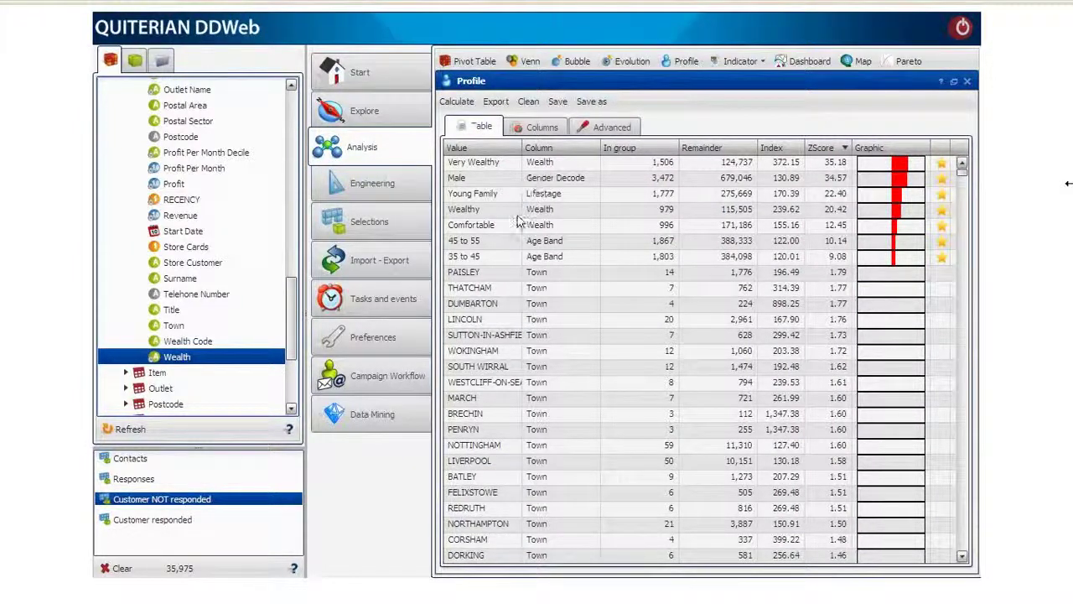
# - Start a new data mining model with the C4.5 algorithm
pyautogui.click(362, 414)
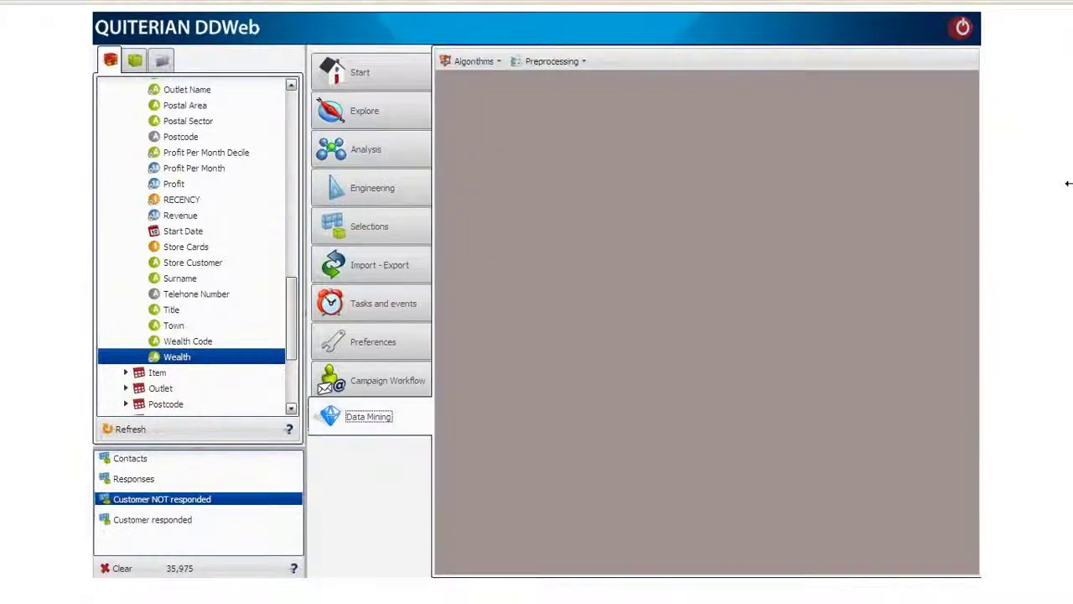
pyautogui.click(472, 66)
pyautogui.click(467, 100)
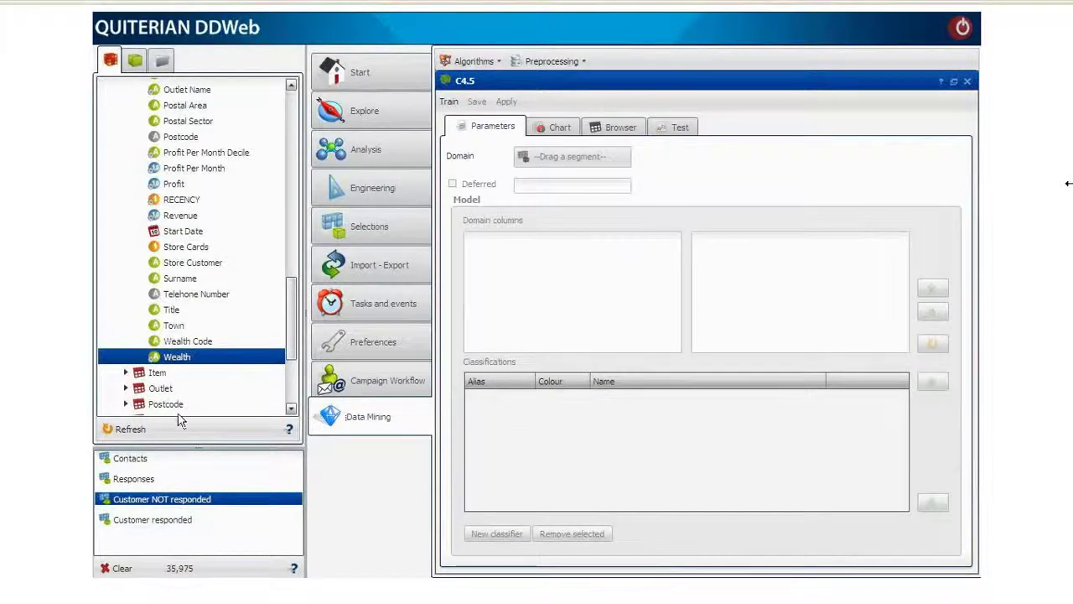
# - Make a copy of the Contacts segment and change the copy's resolution level to Customer
pyautogui.click(137, 541)
pyautogui.rightClick(136, 541)
pyautogui.click(205, 480)
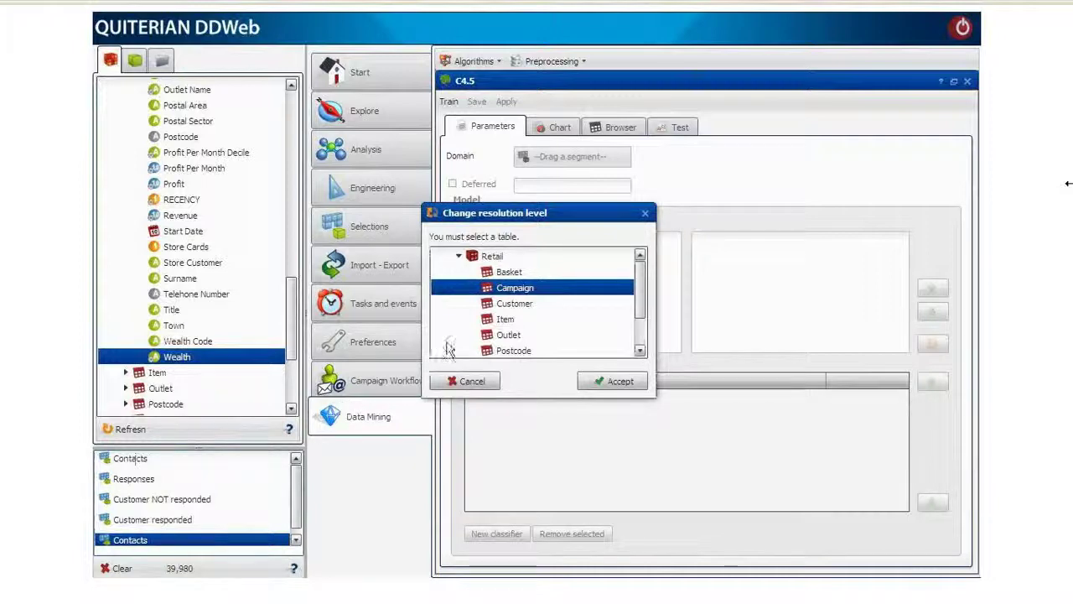
pyautogui.click(507, 304)
pyautogui.click(592, 379)
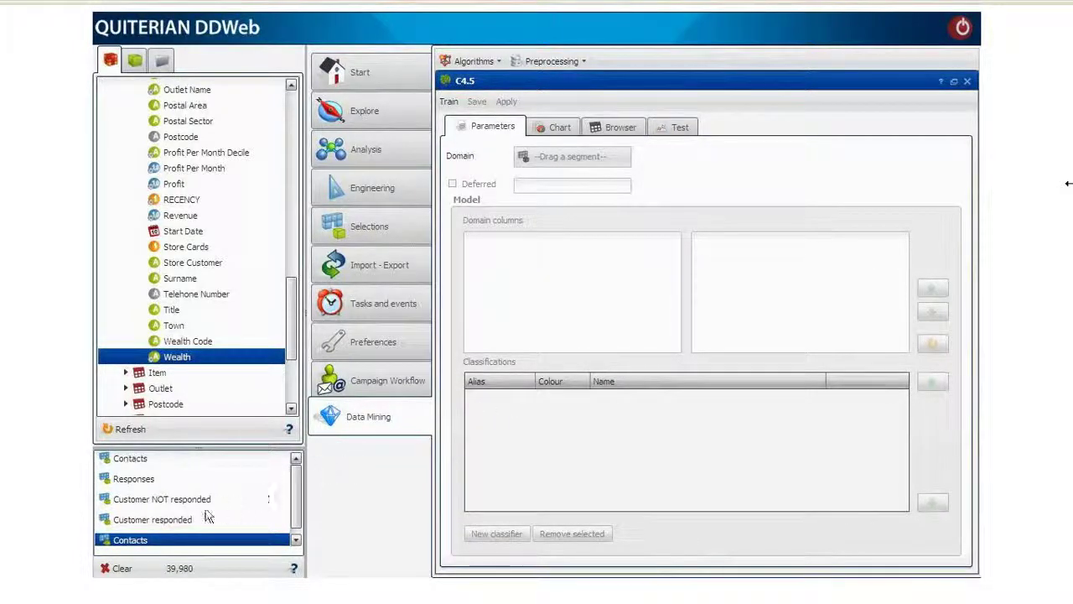
# - Rename the Customer-level copy of the Contacts segment as Customer contacted
pyautogui.rightClick(210, 540)
pyautogui.click(224, 407)
pyautogui.write('C')
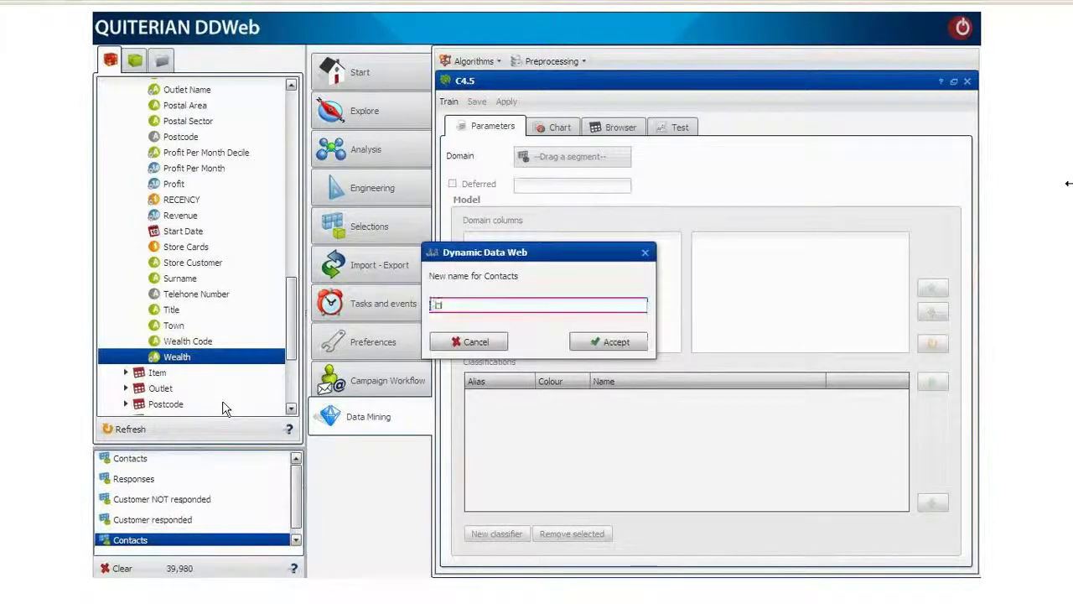
pyautogui.write('ustomer contacted')
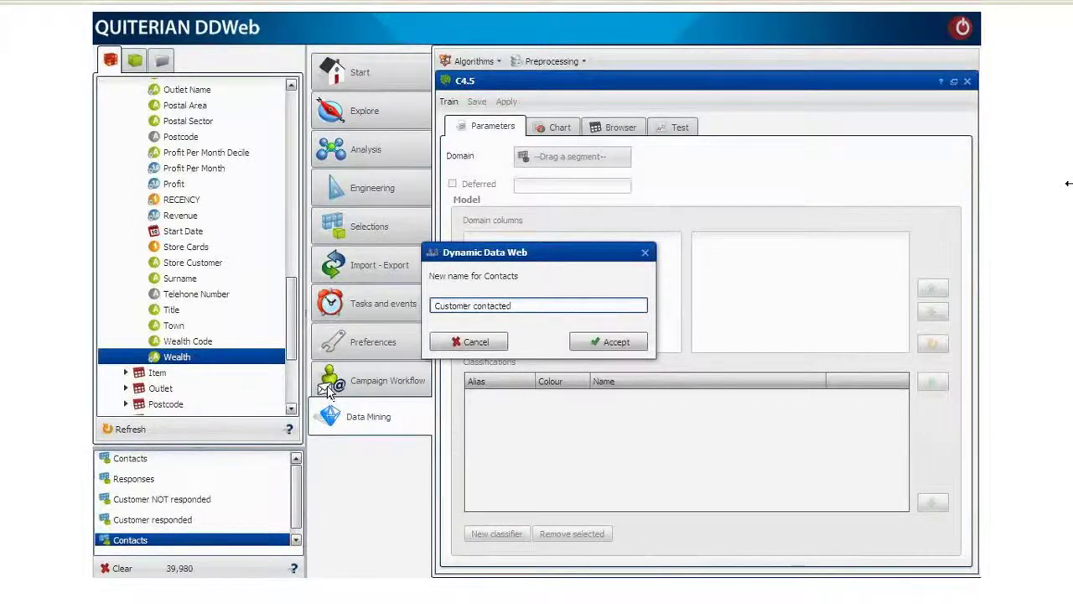
pyautogui.click(607, 342)
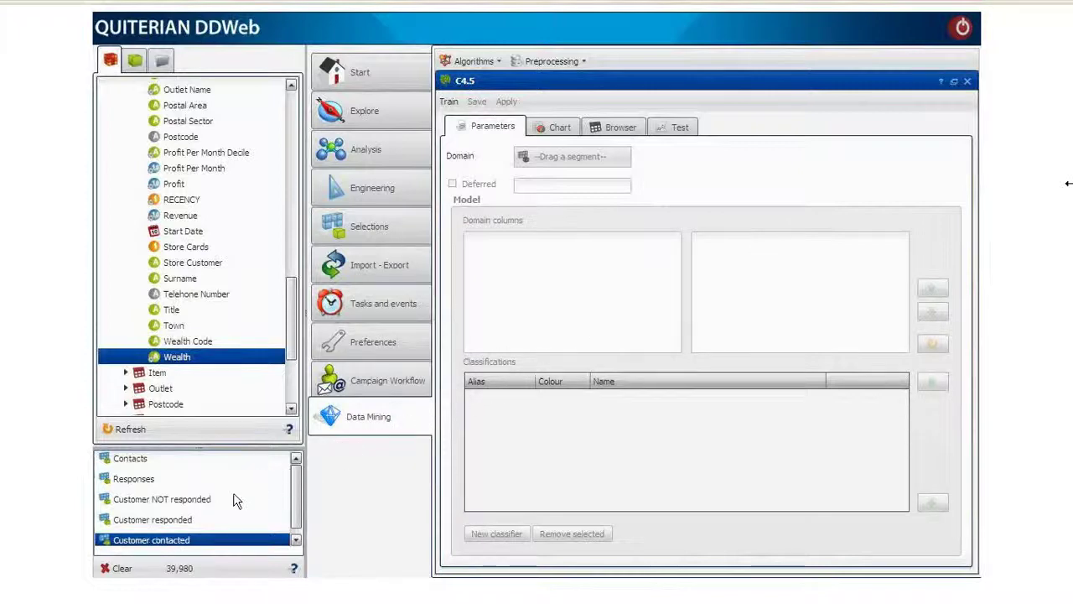
# - Set Customer contacted as the C4.5 model's domain and add the Customer table's Age Band as a domain column
pyautogui.moveTo(176, 541); pyautogui.dragTo(273, 427)
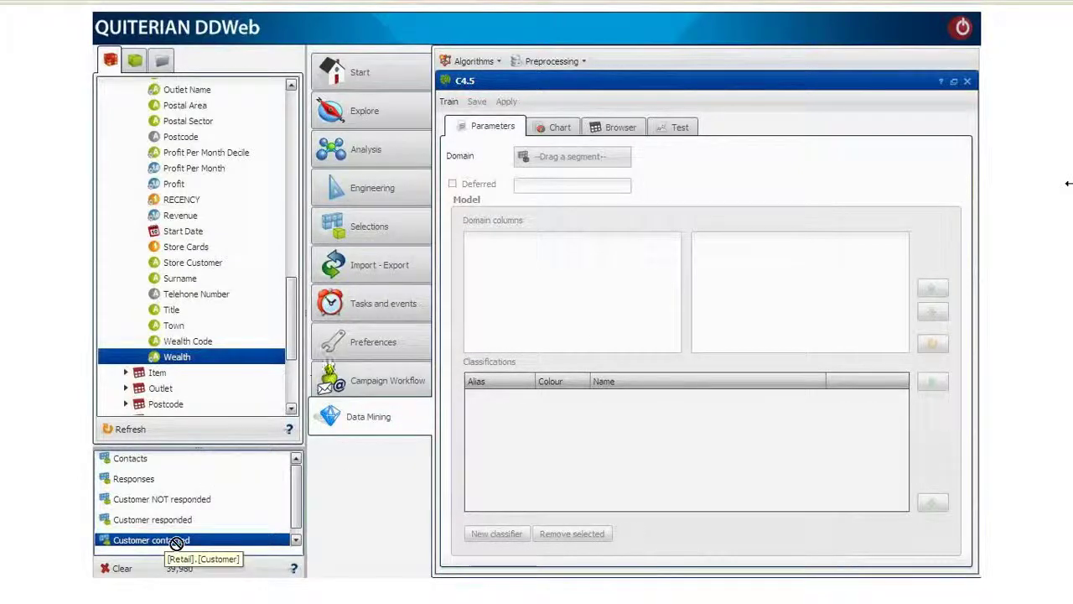
pyautogui.moveTo(176, 543); pyautogui.dragTo(541, 168)
pyautogui.doubleClick(505, 242)
pyautogui.doubleClick(543, 275)
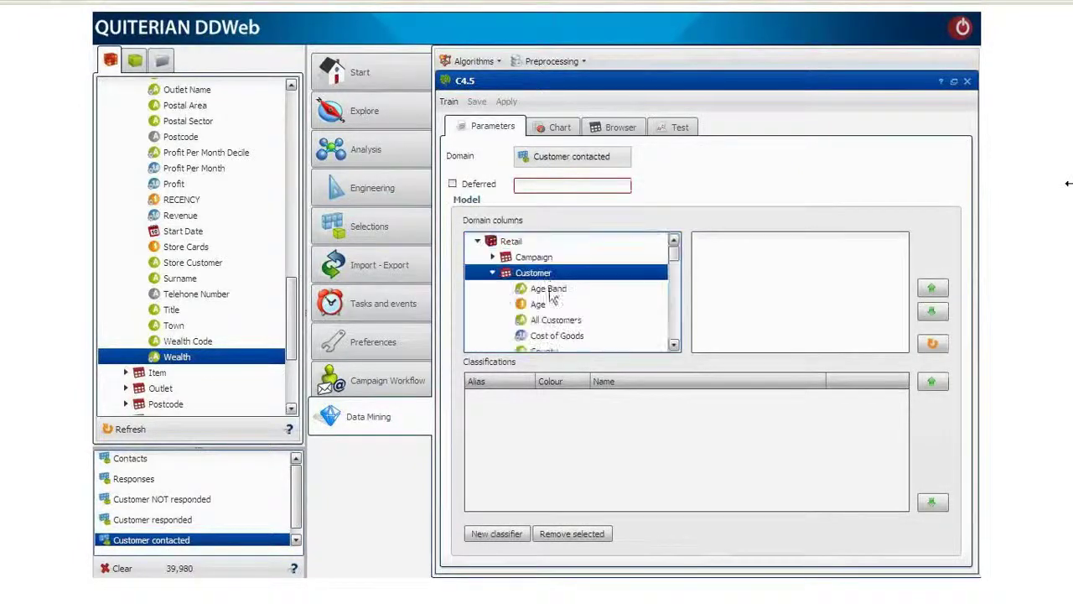
pyautogui.click(613, 289)
pyautogui.moveTo(719, 300); pyautogui.dragTo(720, 300)
# - Add Gender Decode, Lifestage and Wealth from the Customer table to the model's domain columns
pyautogui.scroll(-4, 674, 270)
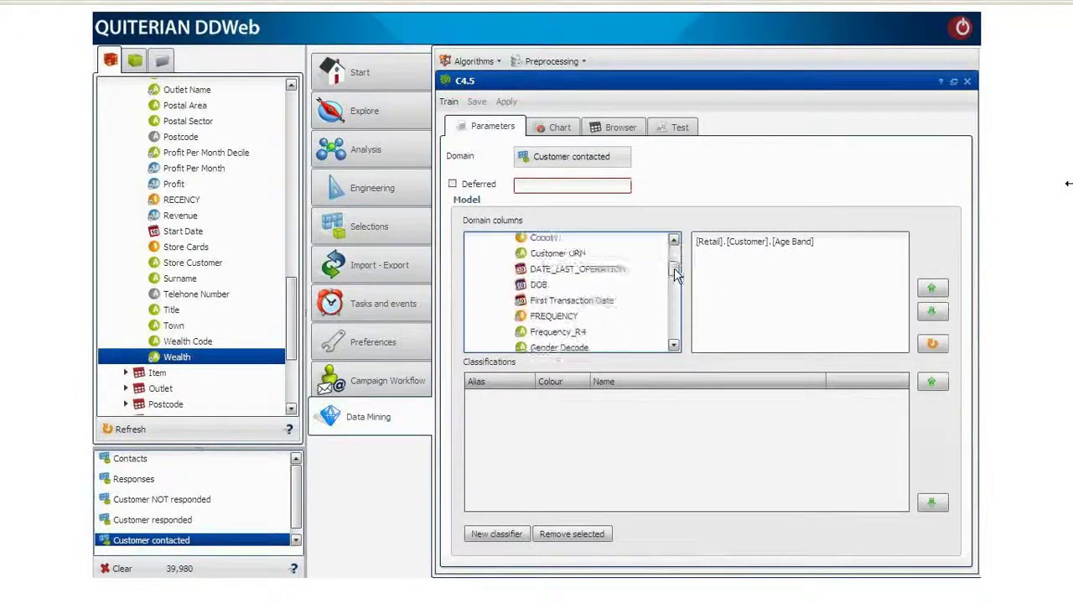
pyautogui.click(618, 303)
pyautogui.moveTo(618, 303); pyautogui.dragTo(717, 302)
pyautogui.scroll(-3, 678, 276)
pyautogui.moveTo(559, 323); pyautogui.dragTo(719, 311)
pyautogui.scroll(-5, 674, 310)
pyautogui.scroll(-3, 675, 325)
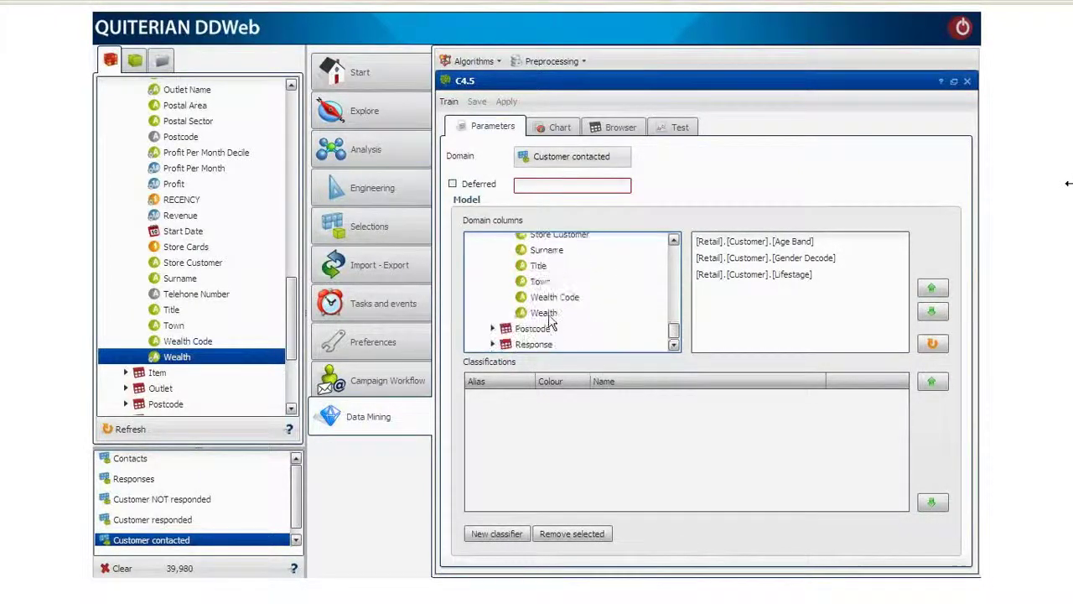
pyautogui.moveTo(570, 313); pyautogui.dragTo(624, 320)
pyautogui.moveTo(709, 320); pyautogui.dragTo(726, 319)
# - Add a classifier with the alias Responded based on the Customer responded segment
pyautogui.click(496, 534)
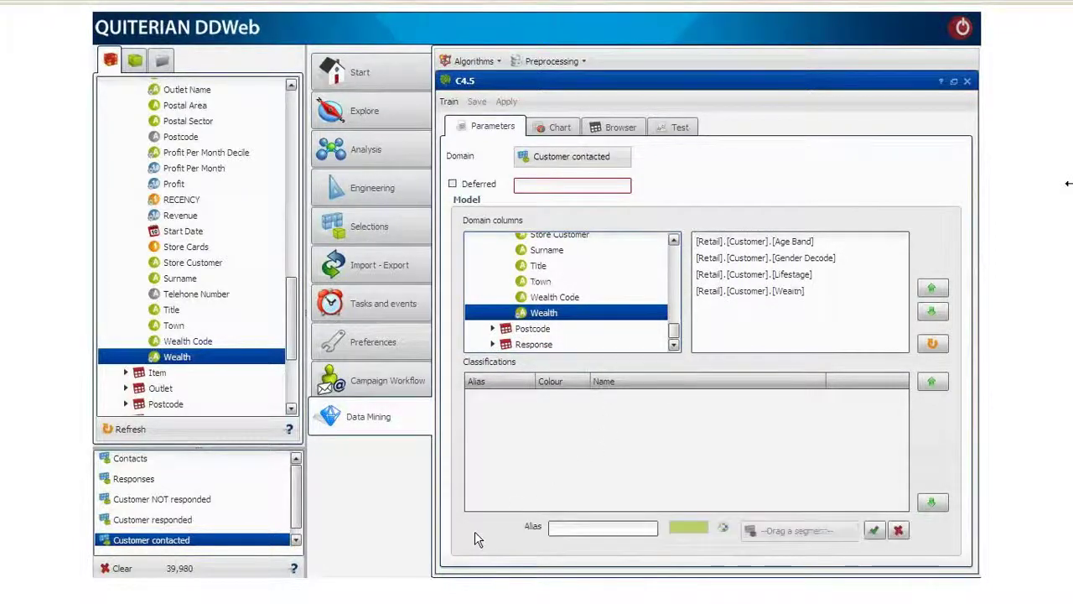
pyautogui.write('Responded')
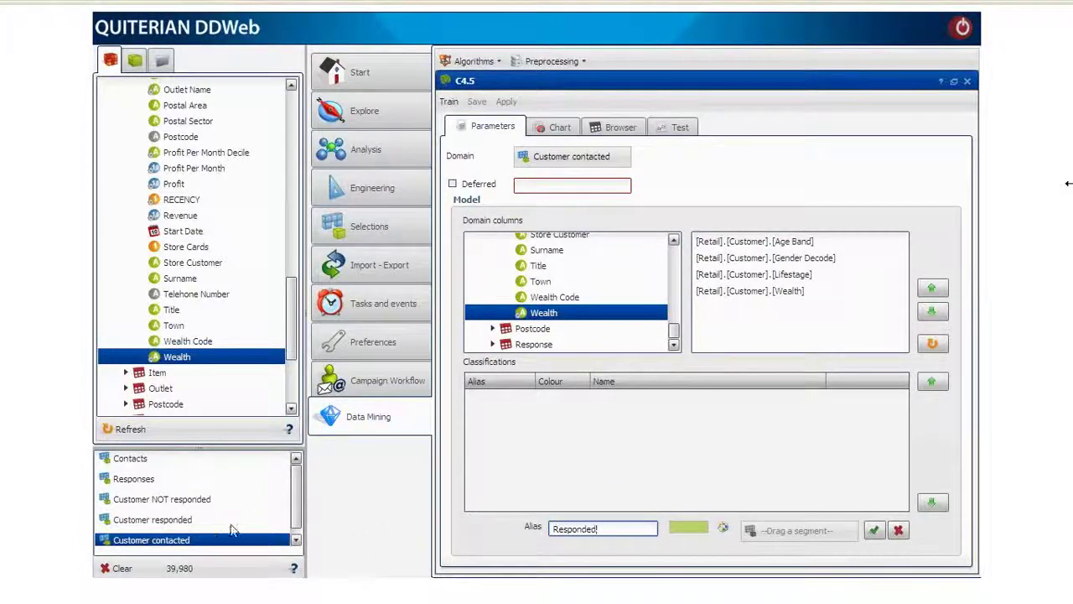
pyautogui.click(186, 521)
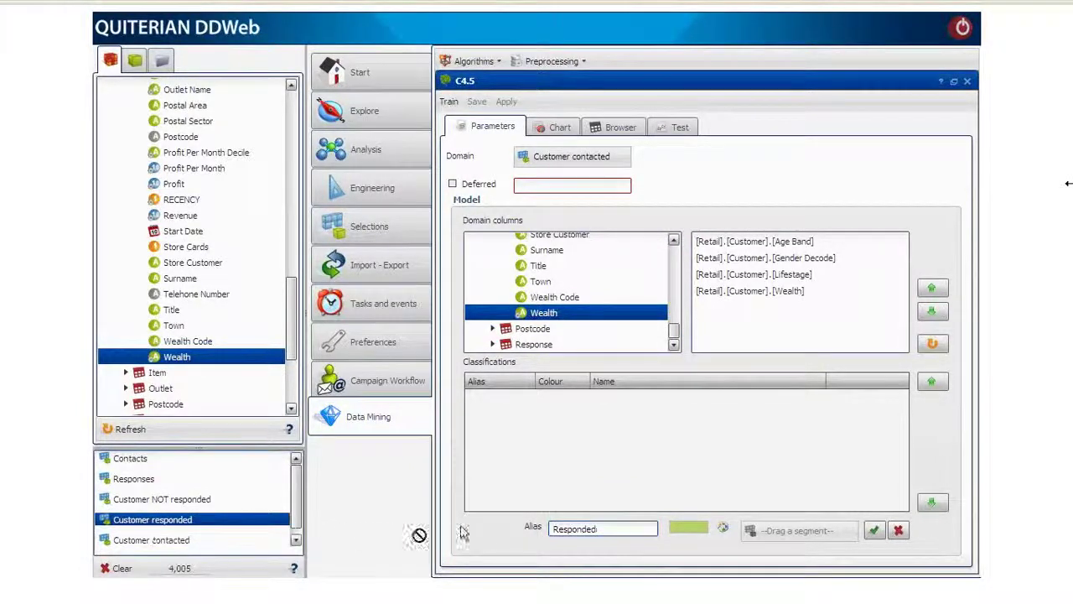
pyautogui.moveTo(657, 529); pyautogui.dragTo(796, 530)
pyautogui.click(874, 530)
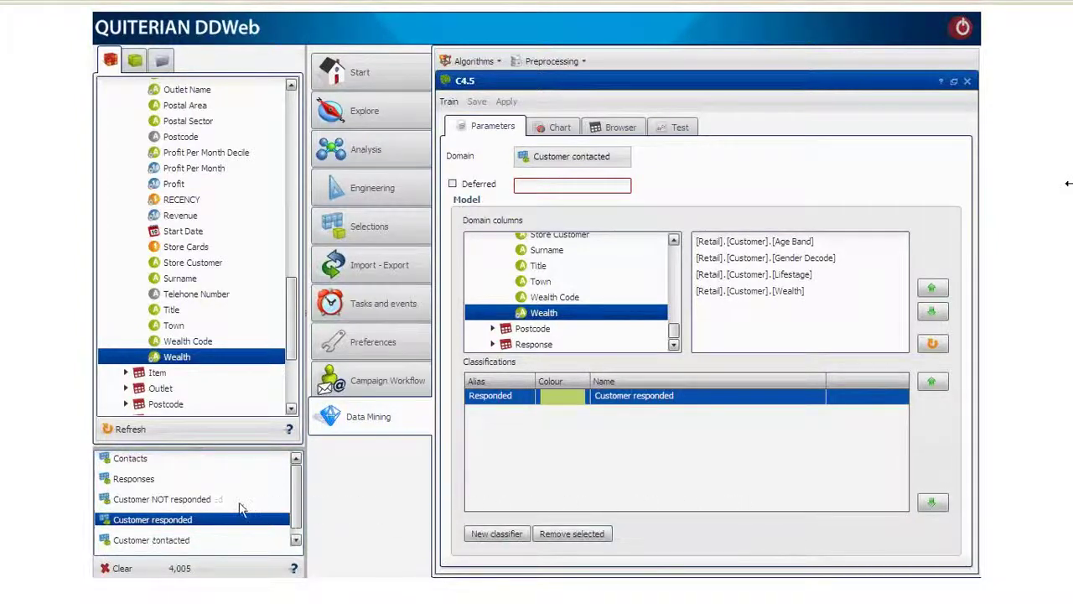
# - Create a random sample of 4000 records from the Customer NOT responded segment
pyautogui.rightClick(164, 501)
pyautogui.click(201, 558)
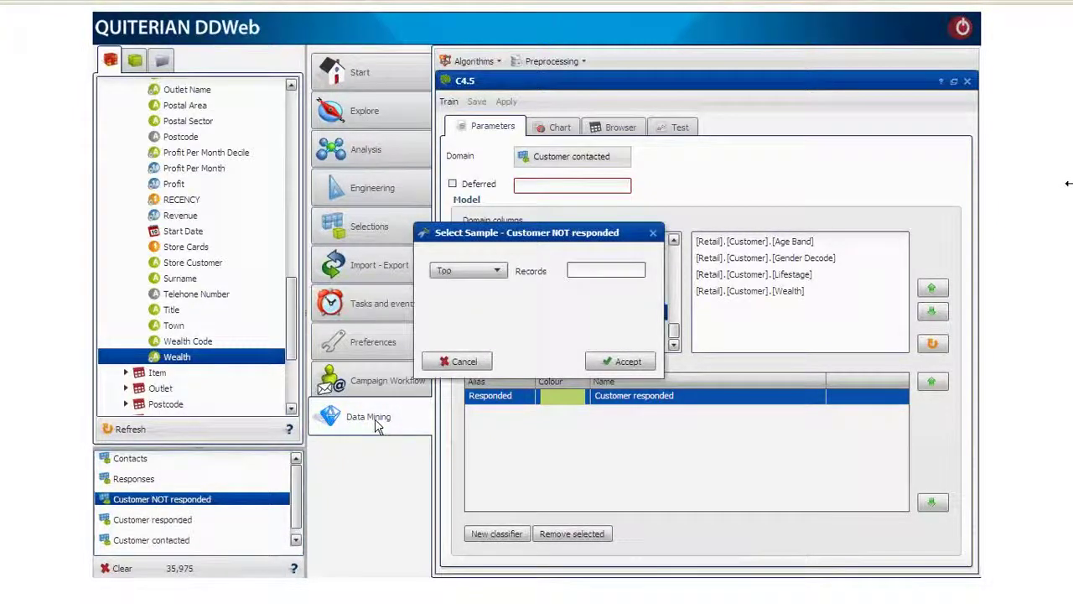
pyautogui.click(468, 270)
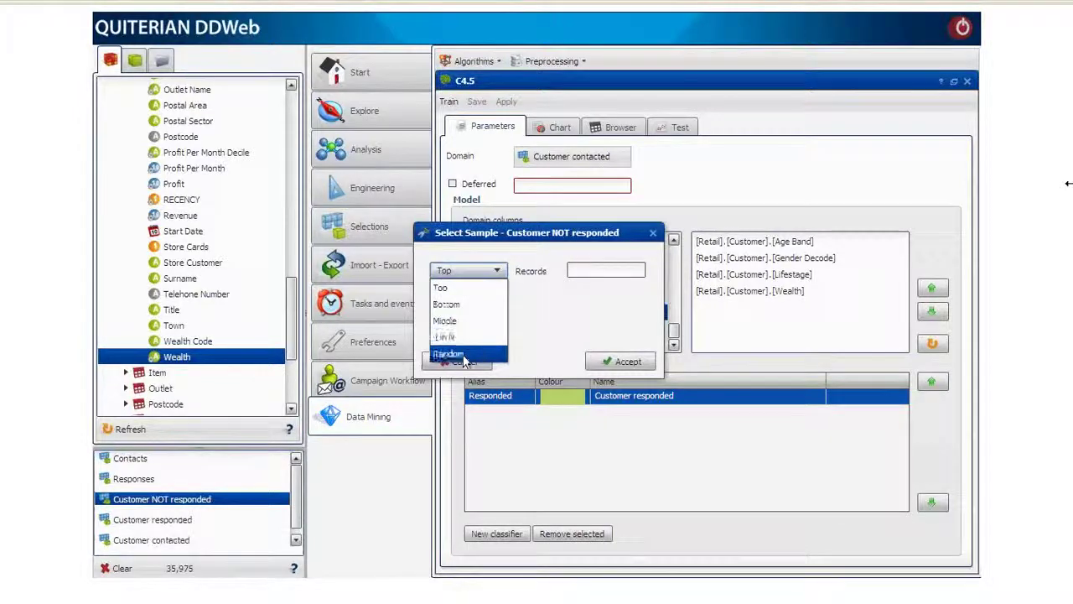
pyautogui.click(452, 349)
pyautogui.click(586, 270)
pyautogui.write('4000')
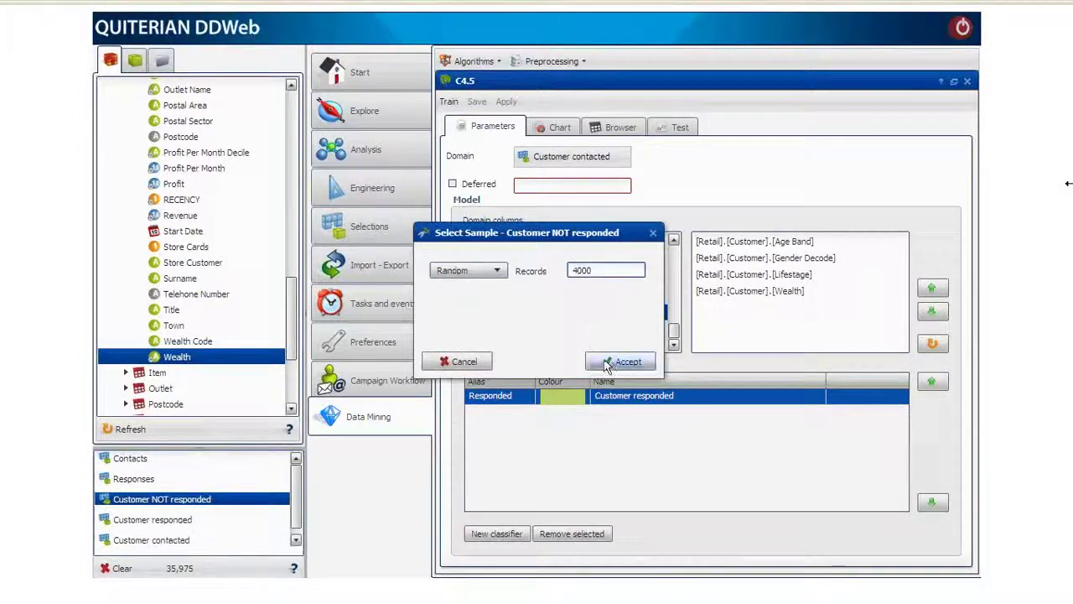
pyautogui.click(620, 362)
# - Add a classifier with the alias NOT responded based on the Sample of Customer NOT responded segment
pyautogui.click(499, 533)
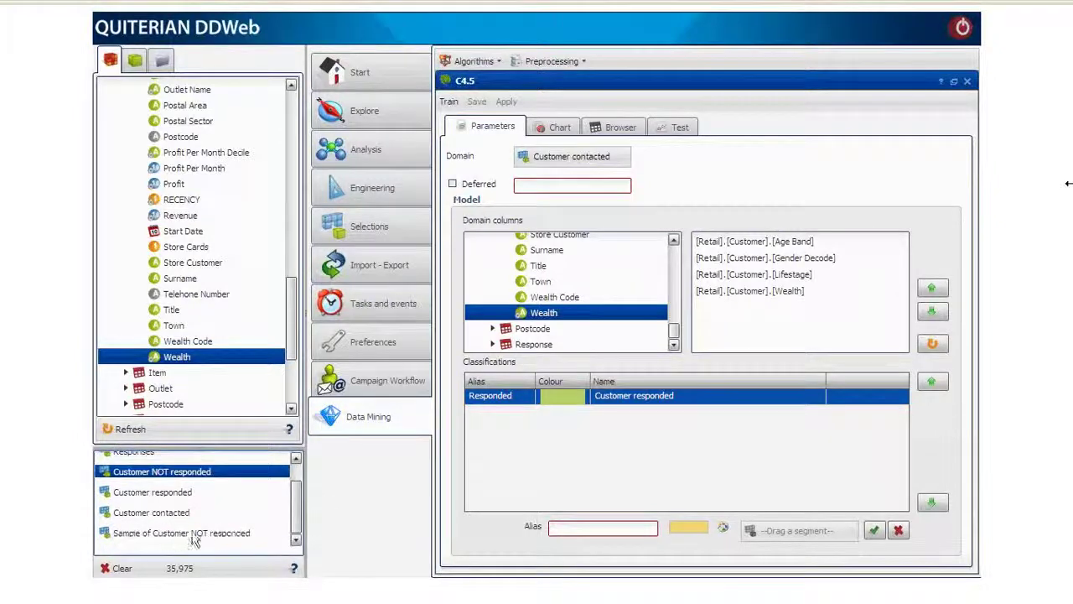
pyautogui.moveTo(192, 534); pyautogui.dragTo(563, 529)
pyautogui.moveTo(660, 528); pyautogui.dragTo(784, 540)
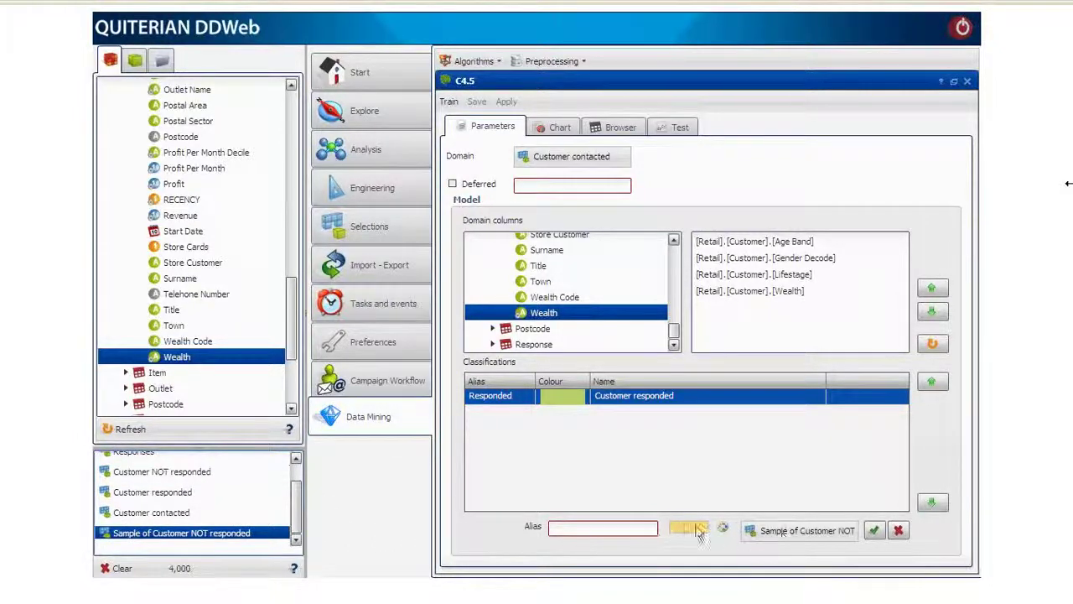
pyautogui.click(606, 531)
pyautogui.write('NOT res')
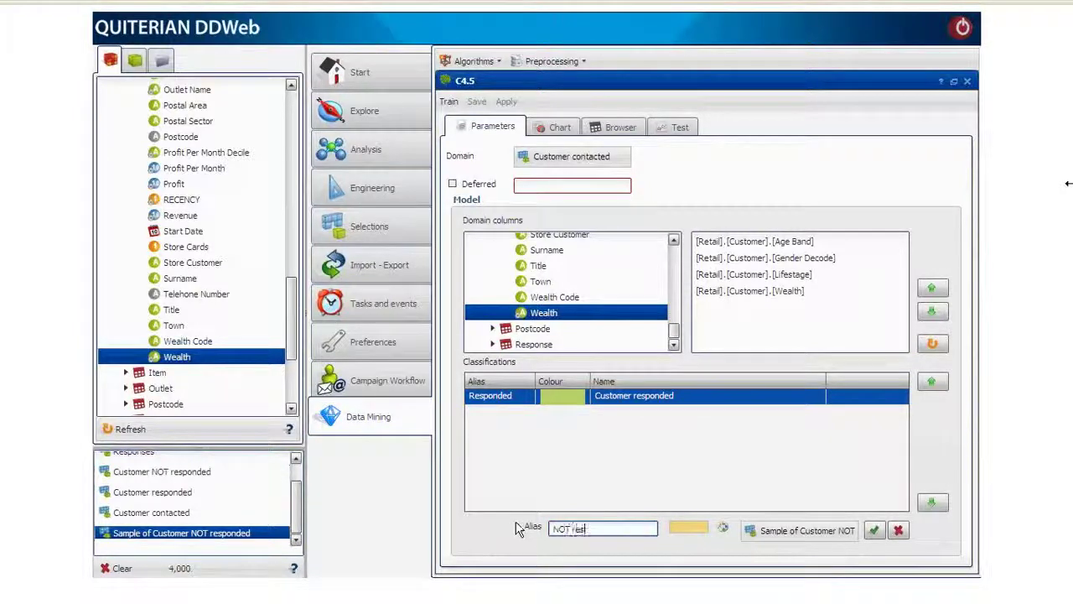
pyautogui.write('ponded')
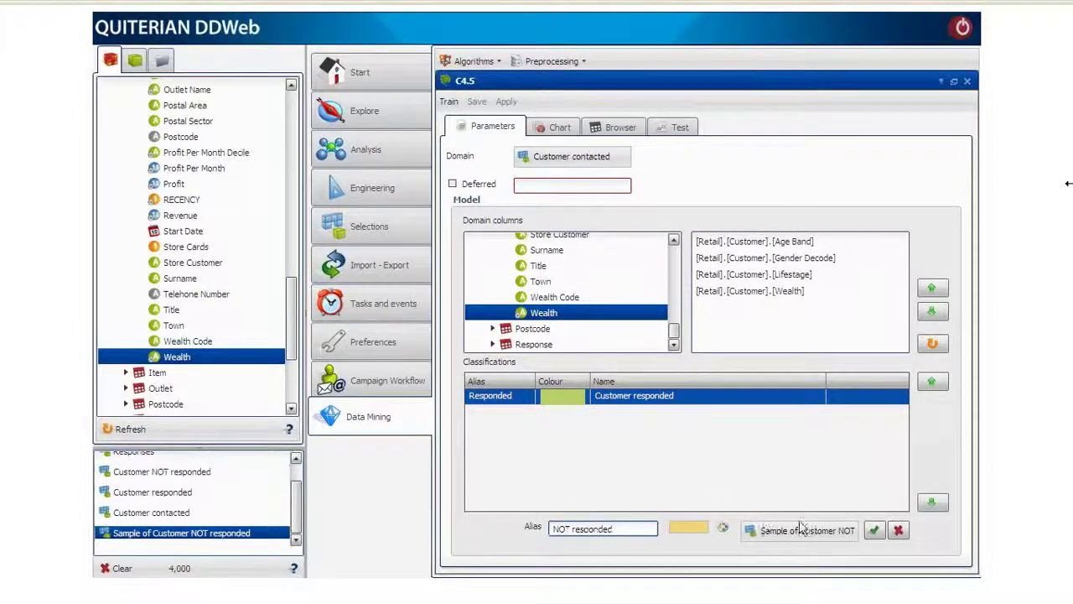
pyautogui.click(874, 531)
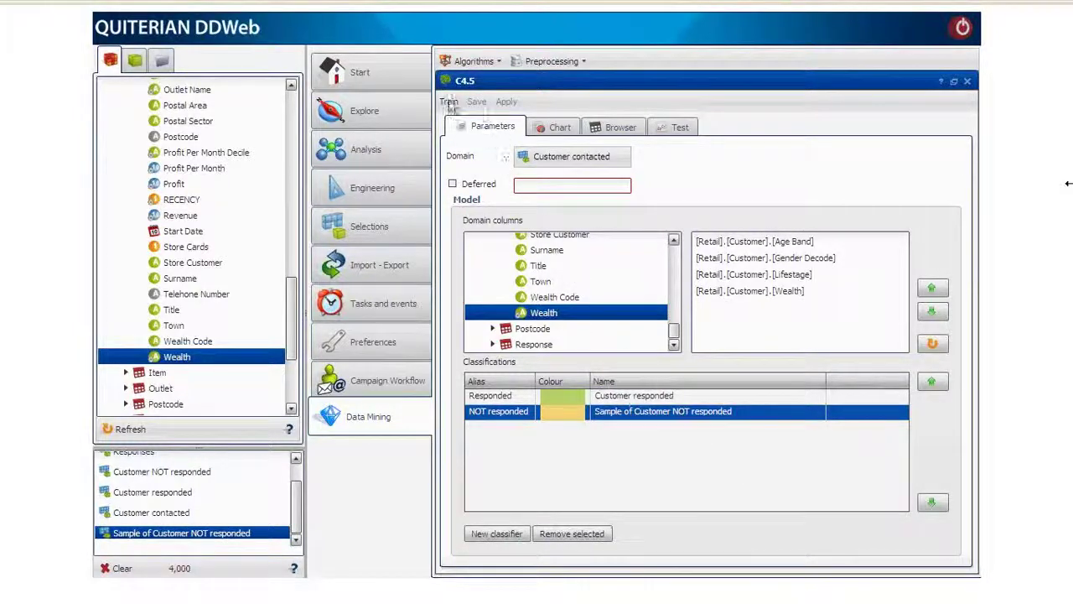
# - Train the C4.5 model and look through the branches and outcomes of its decision tree chart
pyautogui.click(449, 102)
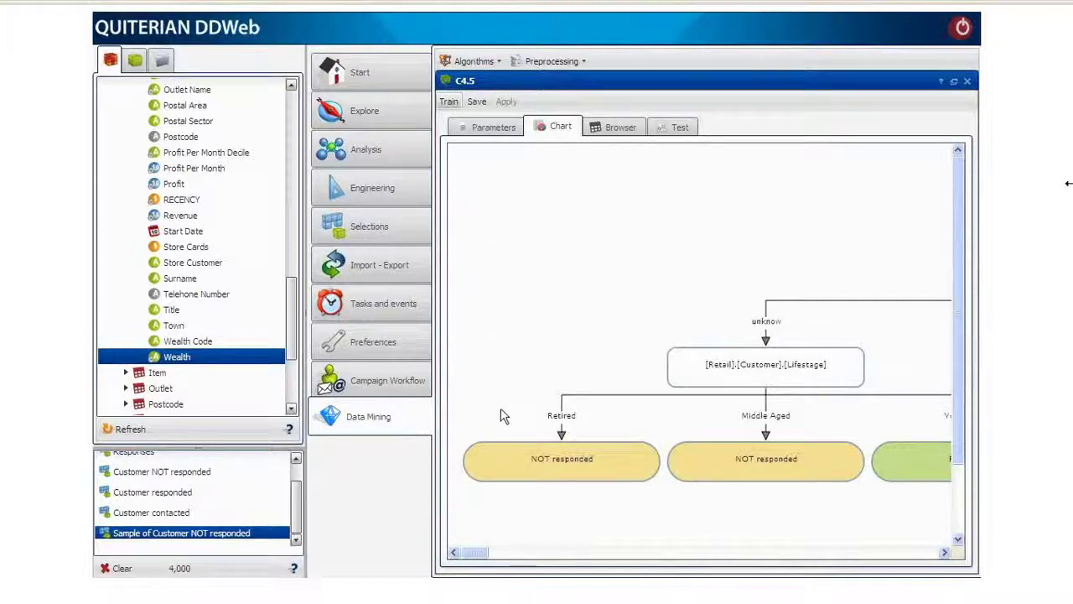
pyautogui.hscroll(10, 495, 500)
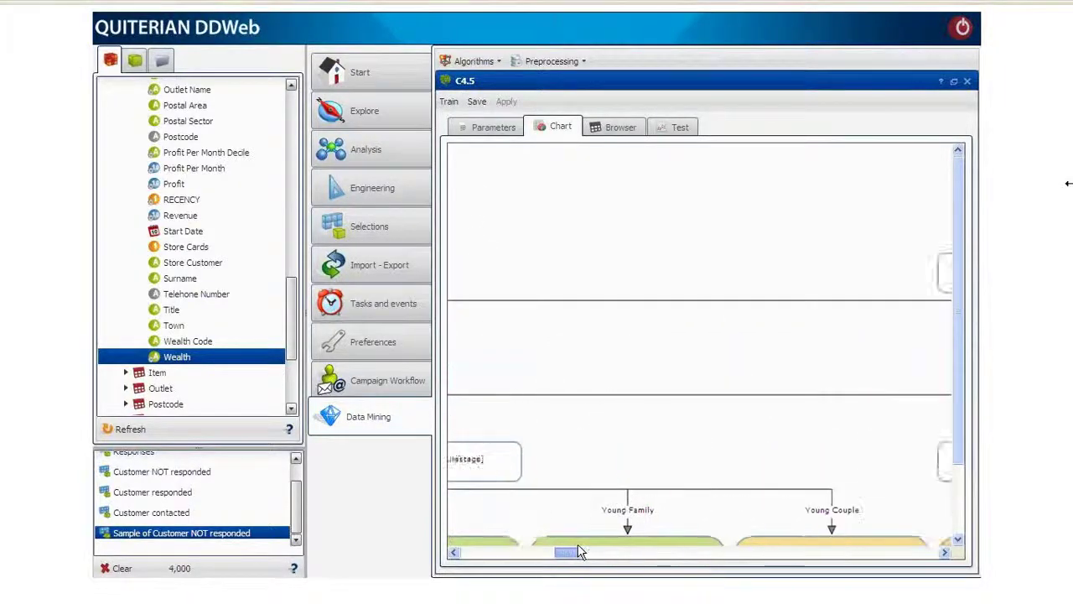
pyautogui.hscroll(-1, 766, 412)
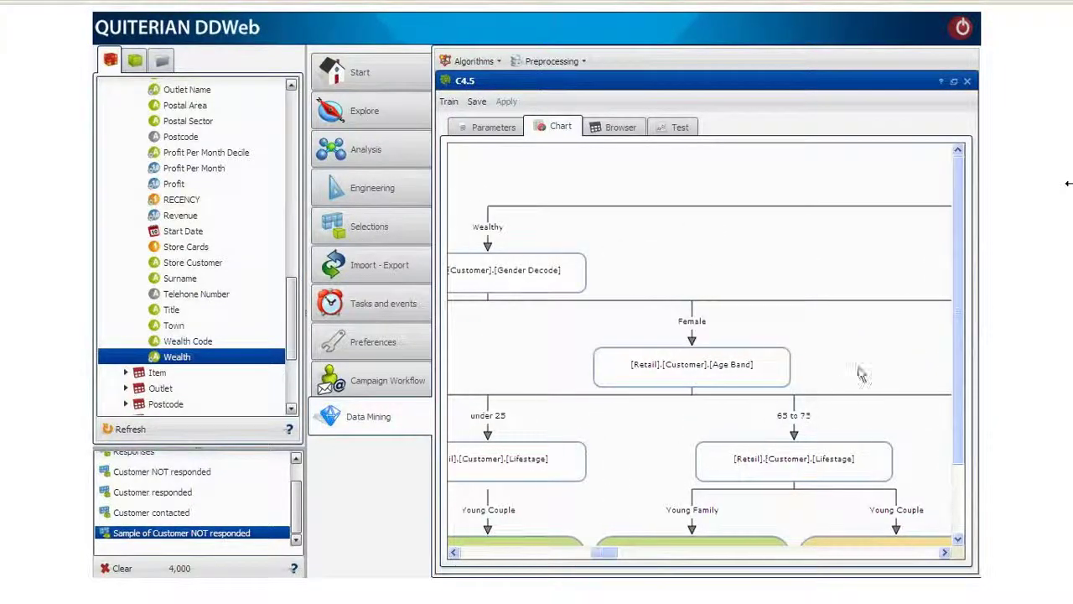
pyautogui.scroll(-3, 957, 328)
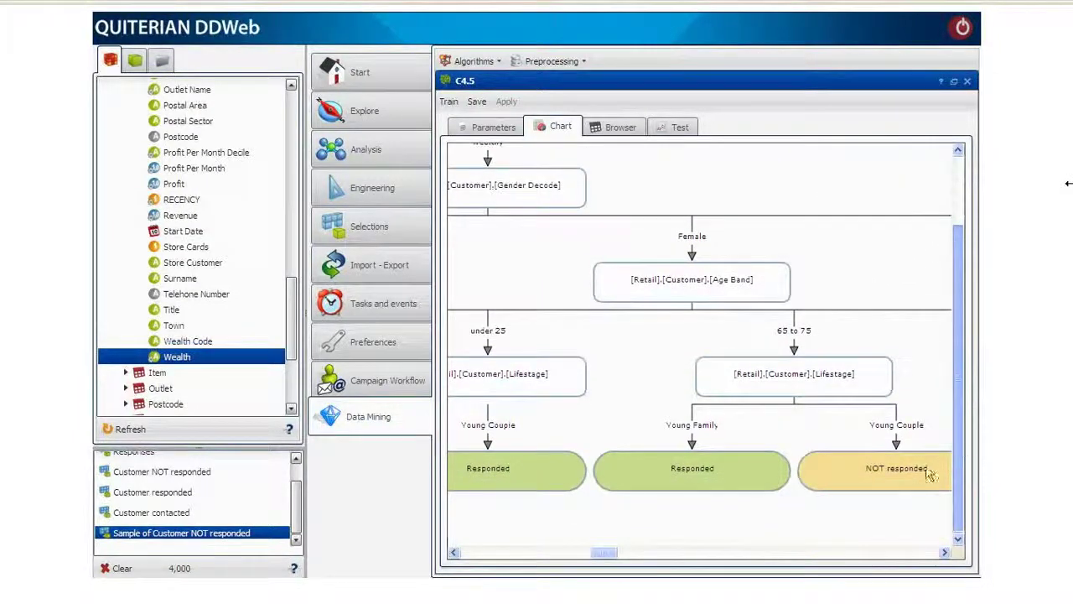
pyautogui.moveTo(605, 554); pyautogui.dragTo(737, 552)
pyautogui.scroll(-10, 742, 520)
pyautogui.hscroll(2, 717, 403)
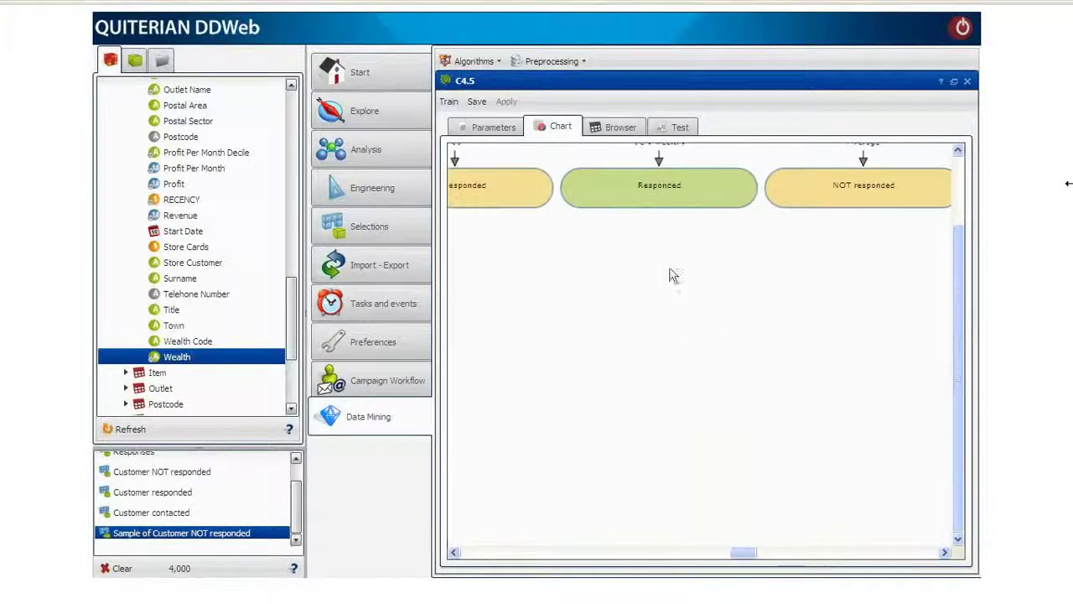
# - Browse the trained tree as a table, expanding Wealth through Comfortable, Male and under 25 down to its Lifestage values
pyautogui.click(618, 127)
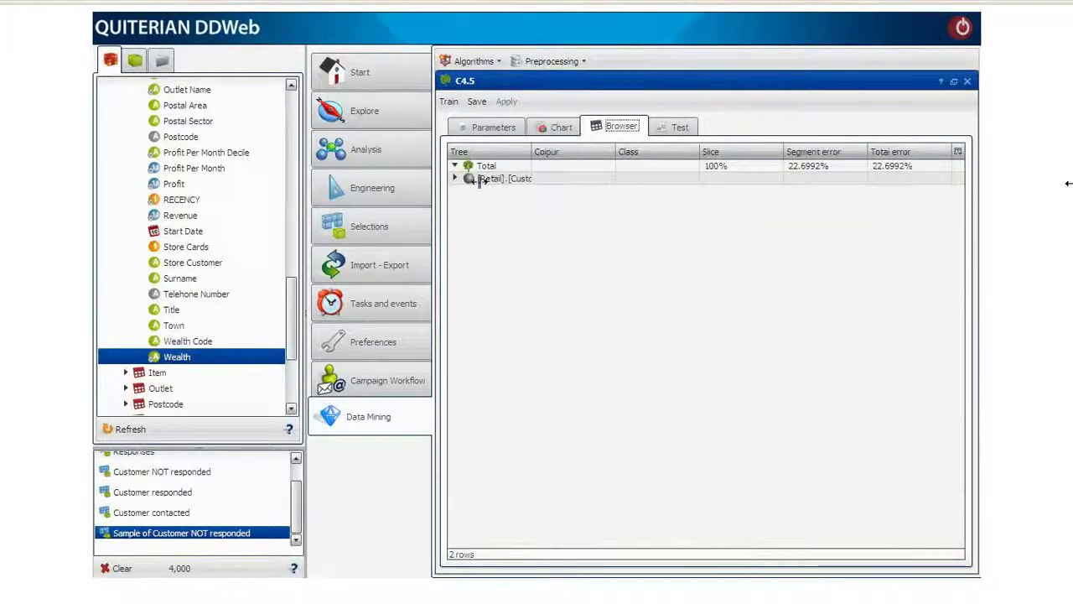
pyautogui.doubleClick(474, 180)
pyautogui.moveTo(531, 151); pyautogui.dragTo(615, 151)
pyautogui.click(503, 266)
pyautogui.doubleClick(503, 267)
pyautogui.doubleClick(503, 279)
pyautogui.doubleClick(510, 316)
pyautogui.doubleClick(528, 328)
pyautogui.doubleClick(530, 369)
pyautogui.doubleClick(587, 379)
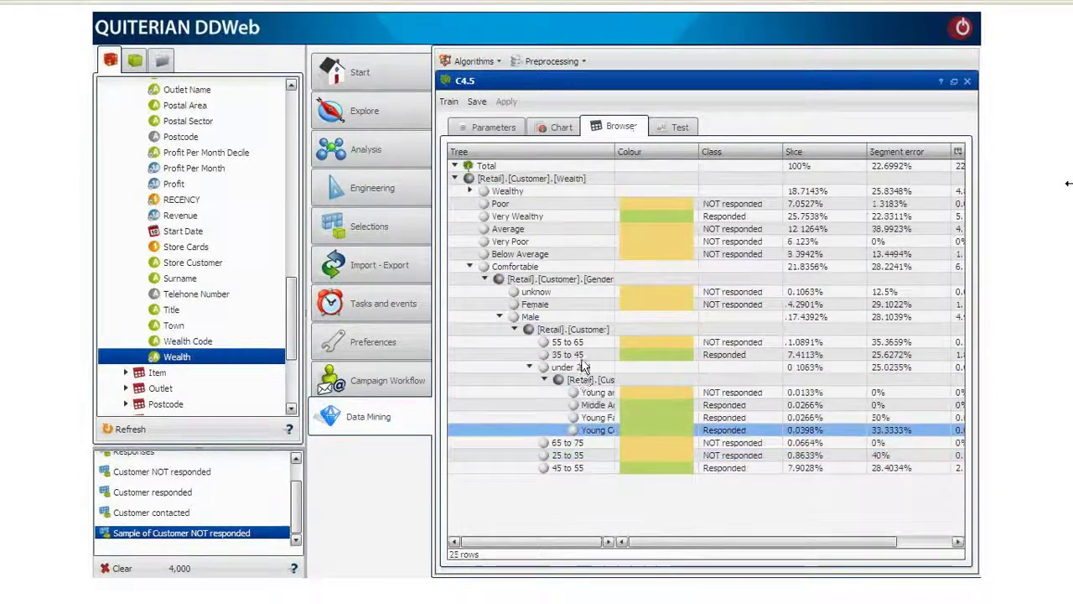
# - Widen the Tree column to show full node names and examine the age band rows under Male
pyautogui.click(583, 329)
pyautogui.click(647, 166)
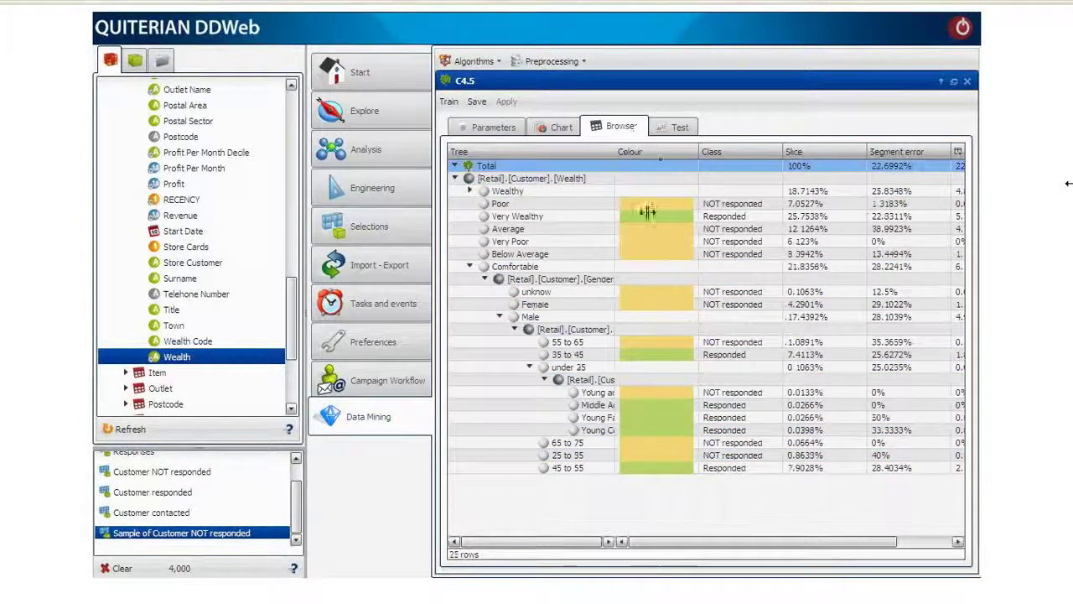
pyautogui.moveTo(642, 316); pyautogui.dragTo(666, 319)
pyautogui.click(618, 468)
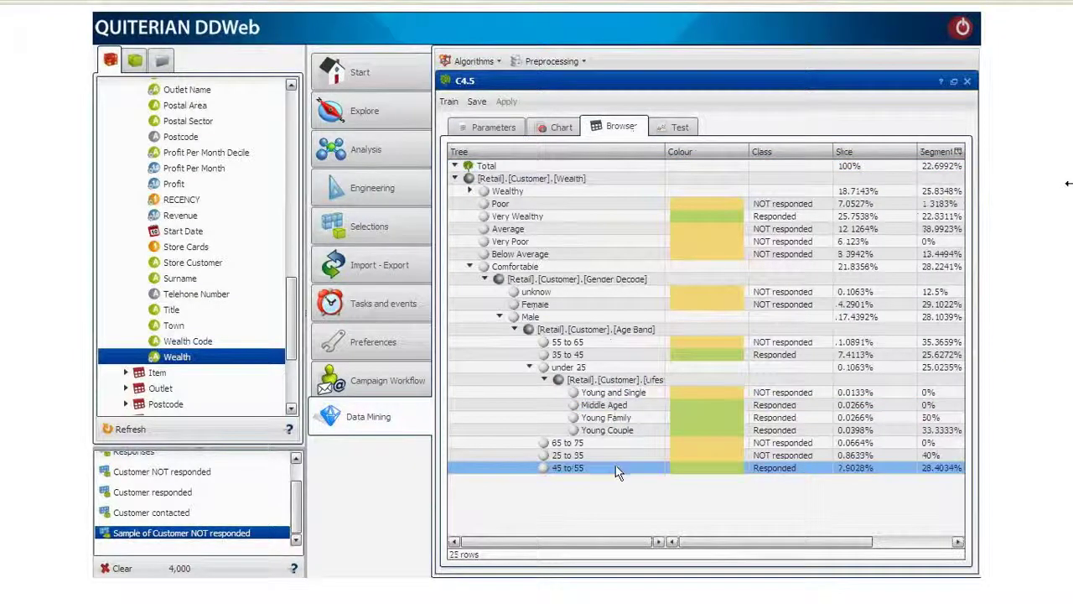
pyautogui.click(558, 342)
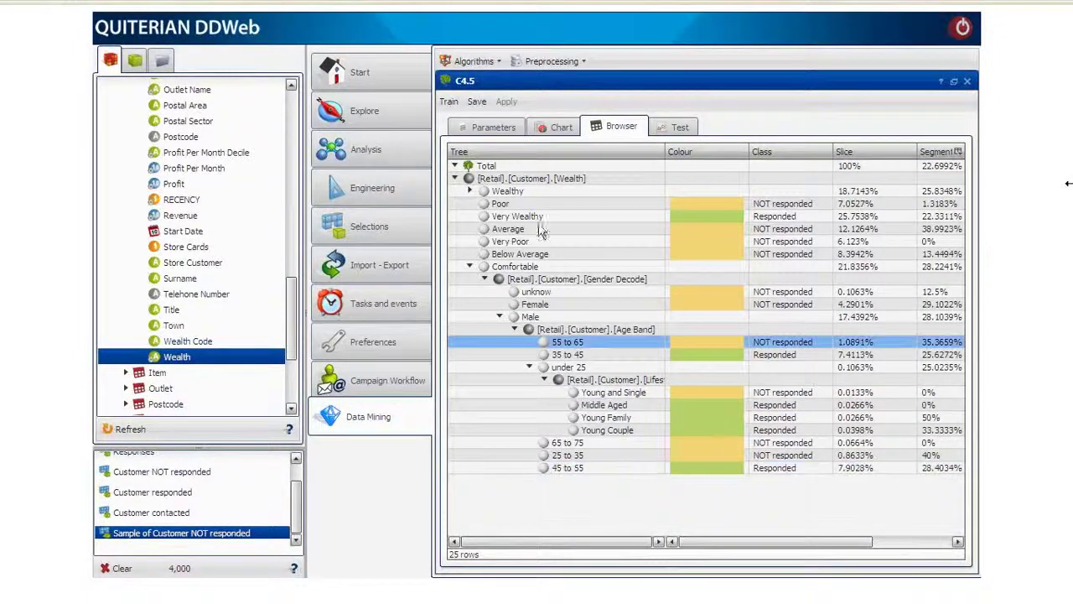
# - Save the trained model with the name Tree in the IAA folder
pyautogui.click(477, 101)
pyautogui.scroll(-2, 522, 287)
pyautogui.click(520, 315)
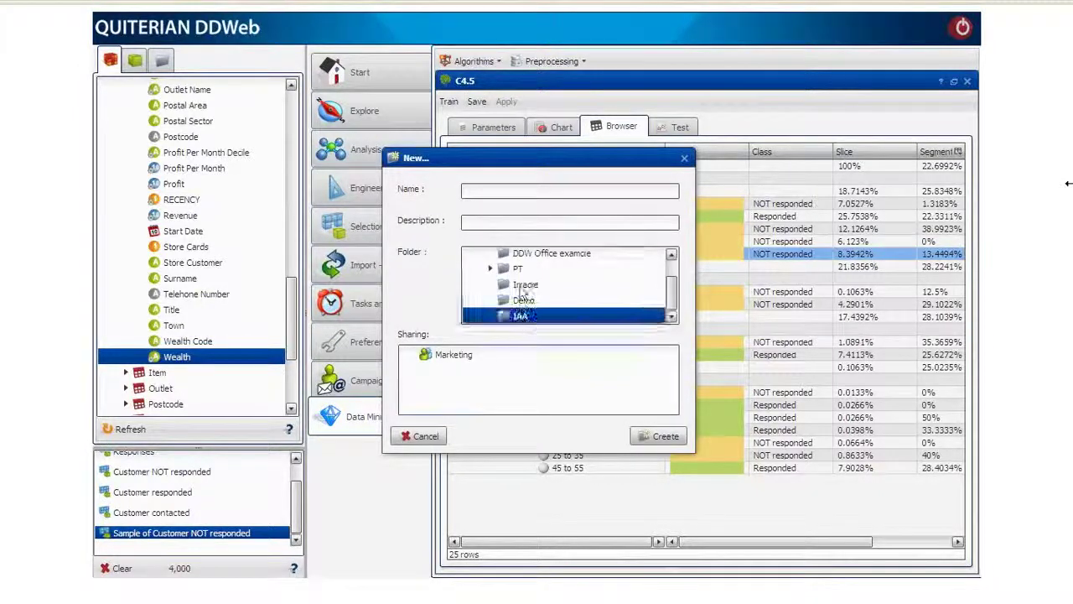
pyautogui.click(528, 191)
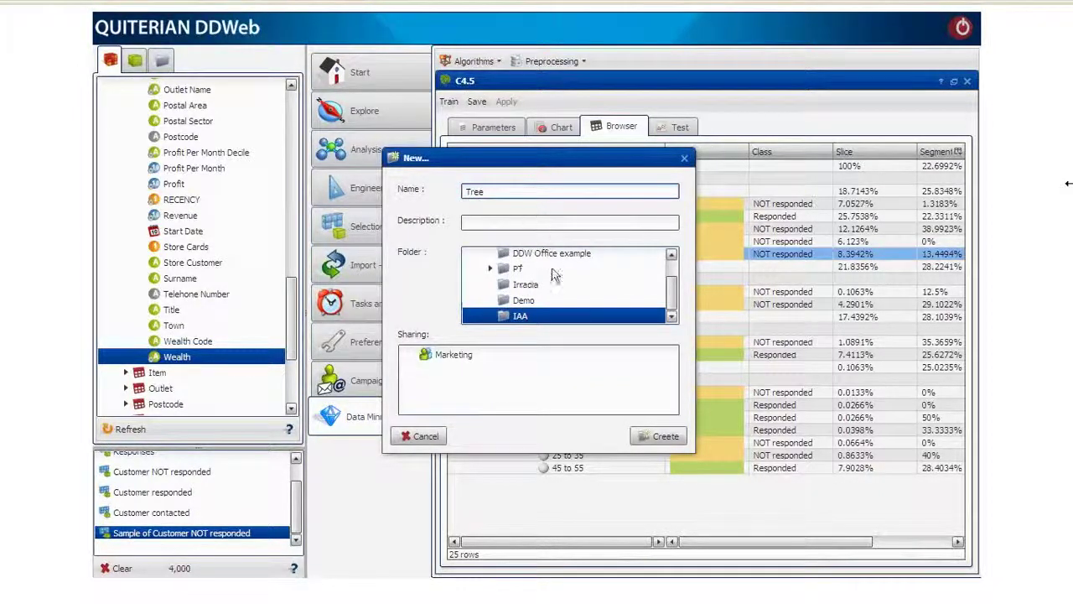
pyautogui.click(658, 436)
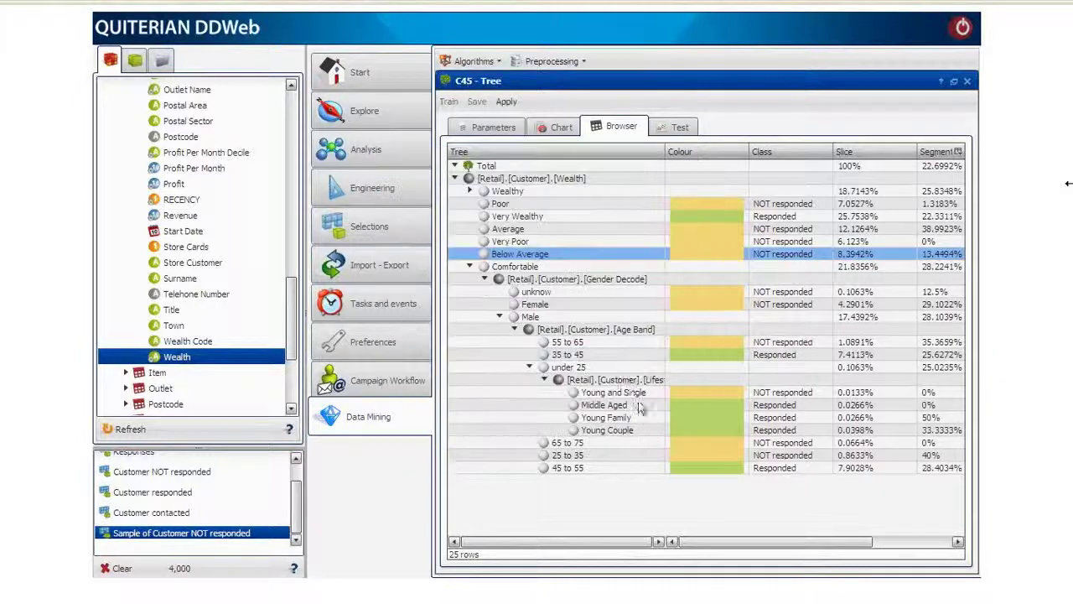
# - Apply the Tree model to customers whose Town is LONDON, using Response propensity London as the target column
pyautogui.click(533, 167)
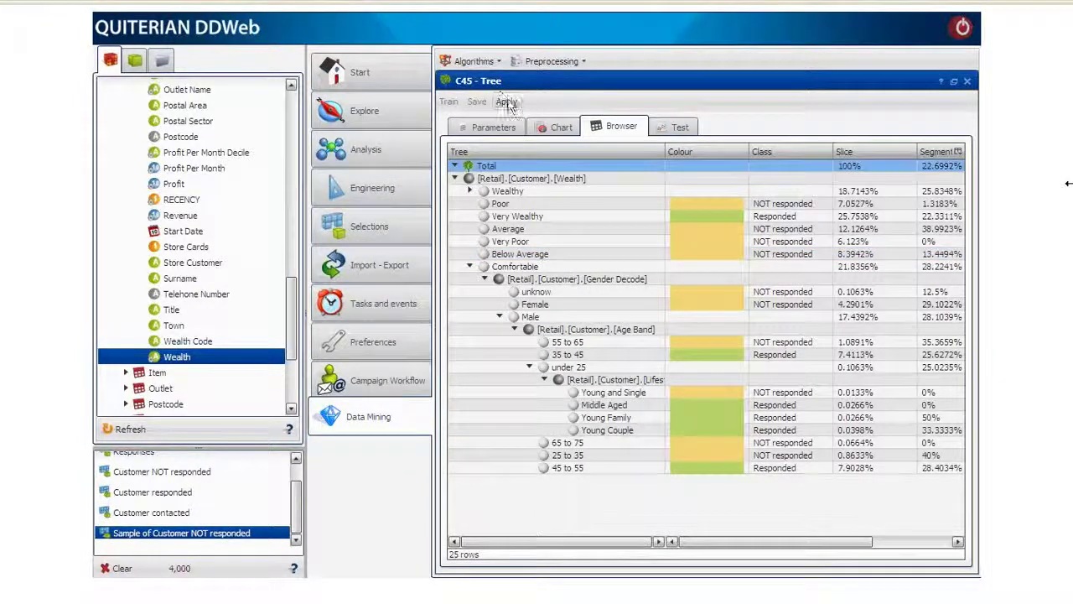
pyautogui.click(507, 102)
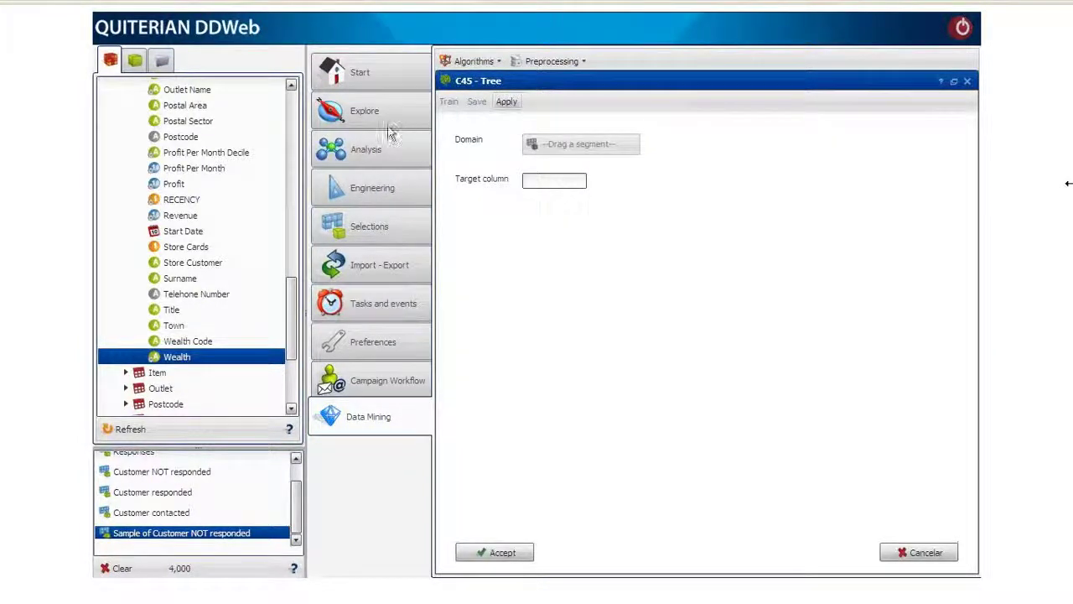
pyautogui.doubleClick(178, 326)
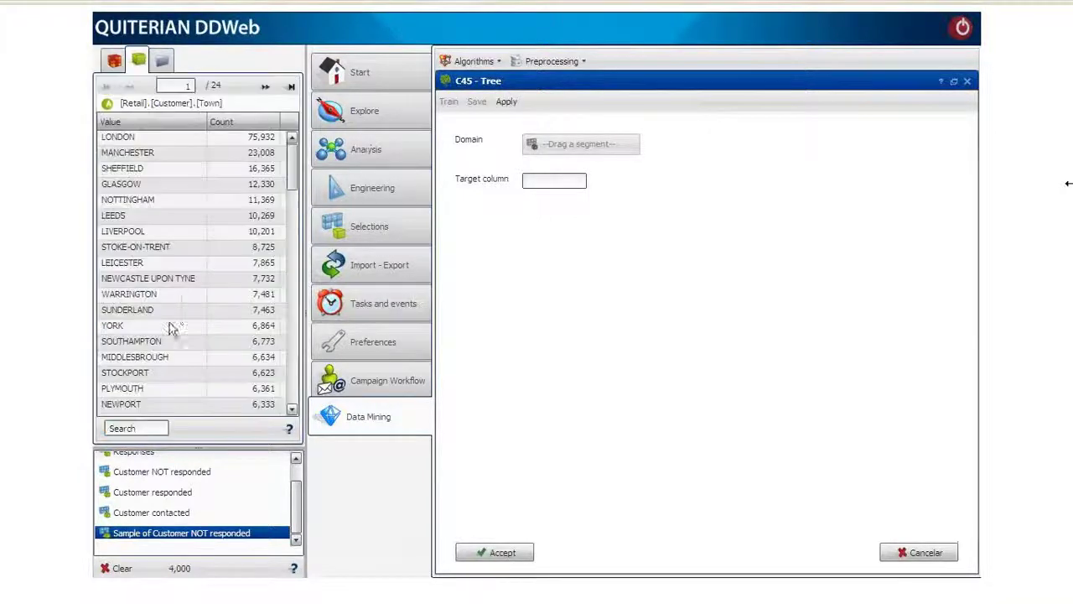
pyautogui.moveTo(138, 138); pyautogui.dragTo(480, 161)
pyautogui.moveTo(563, 143); pyautogui.dragTo(562, 143)
pyautogui.click(534, 180)
pyautogui.write('Response')
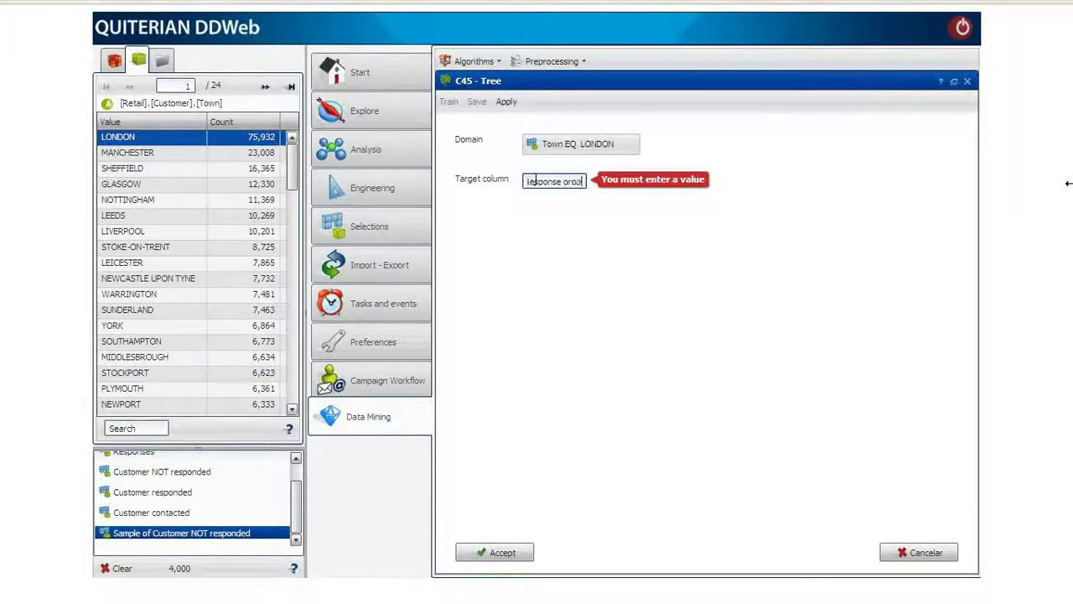
pyautogui.write(' procensity London')
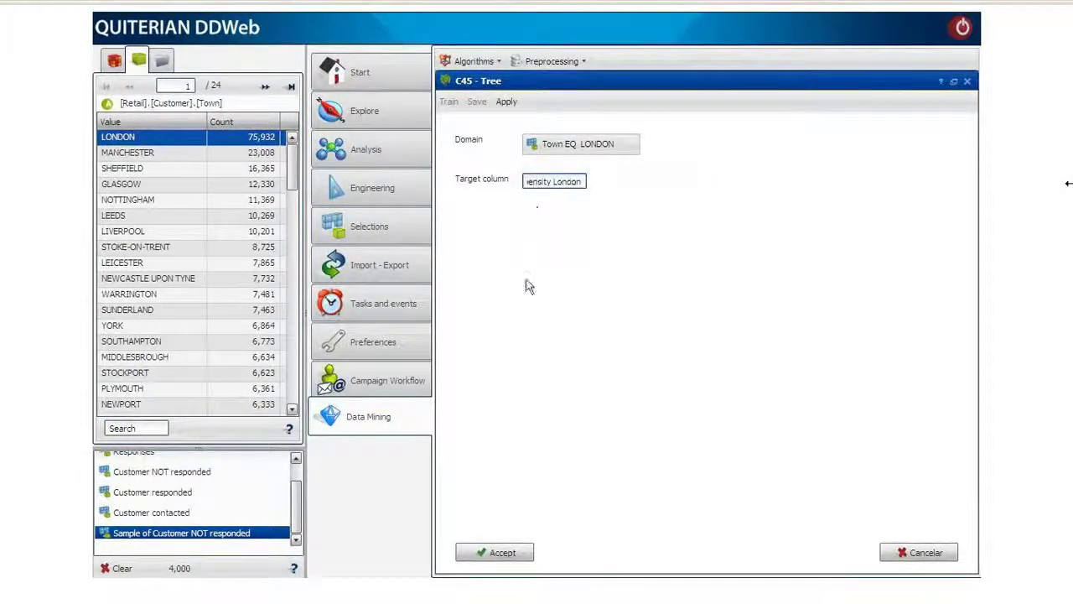
pyautogui.click(496, 553)
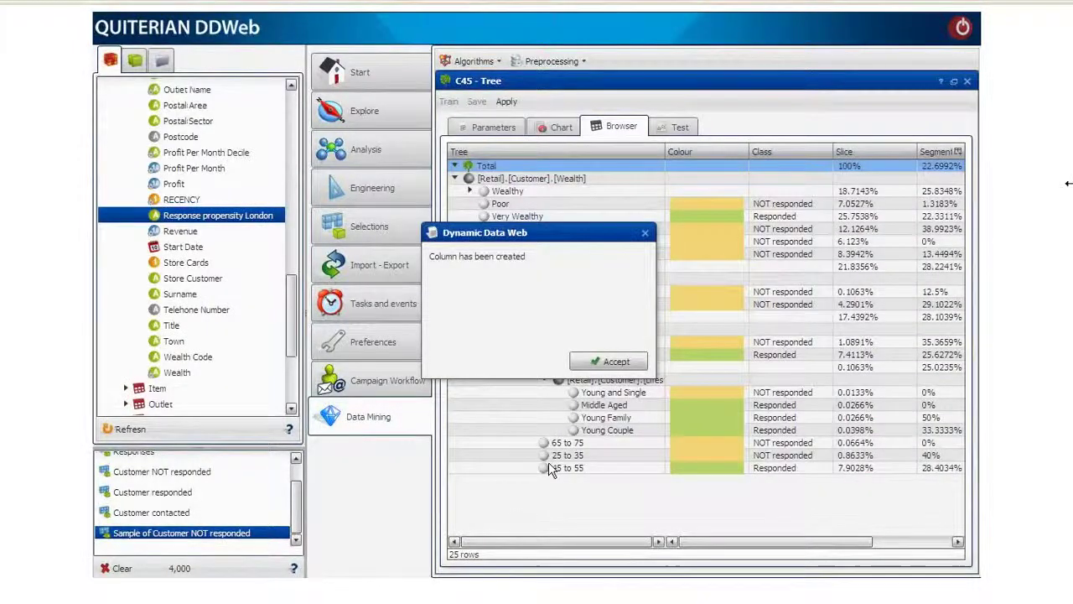
pyautogui.click(592, 359)
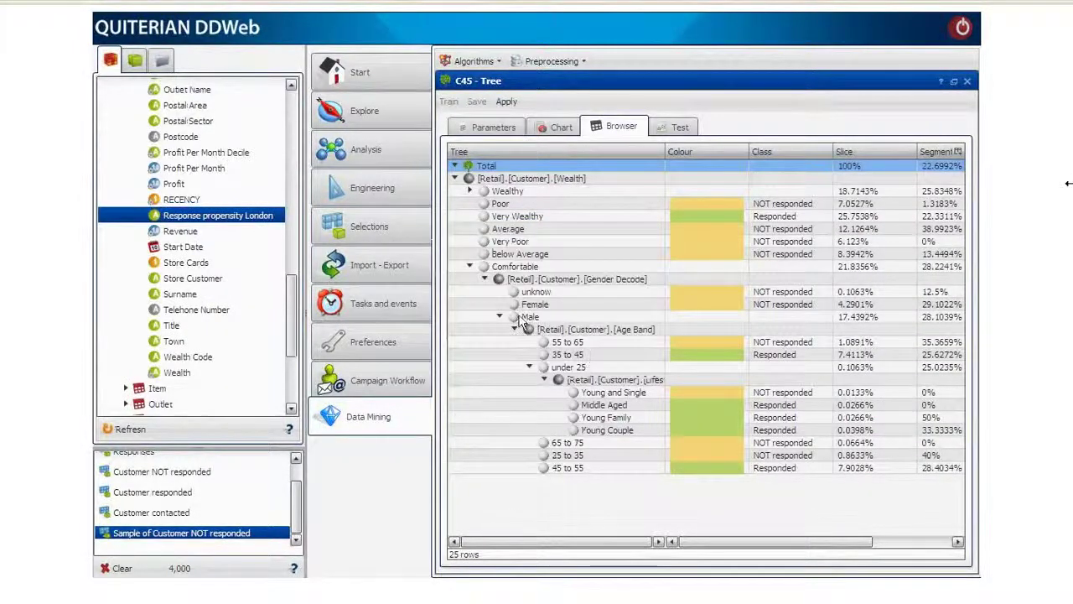
# - Explore the Response propensity London column's discrete values and its chart
pyautogui.click(533, 292)
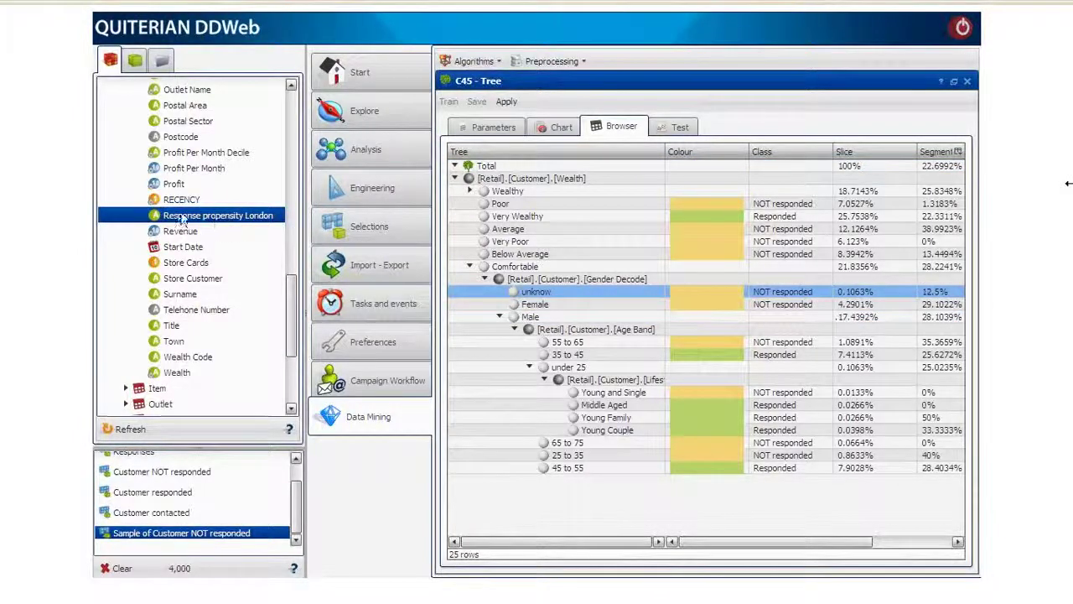
pyautogui.click(359, 111)
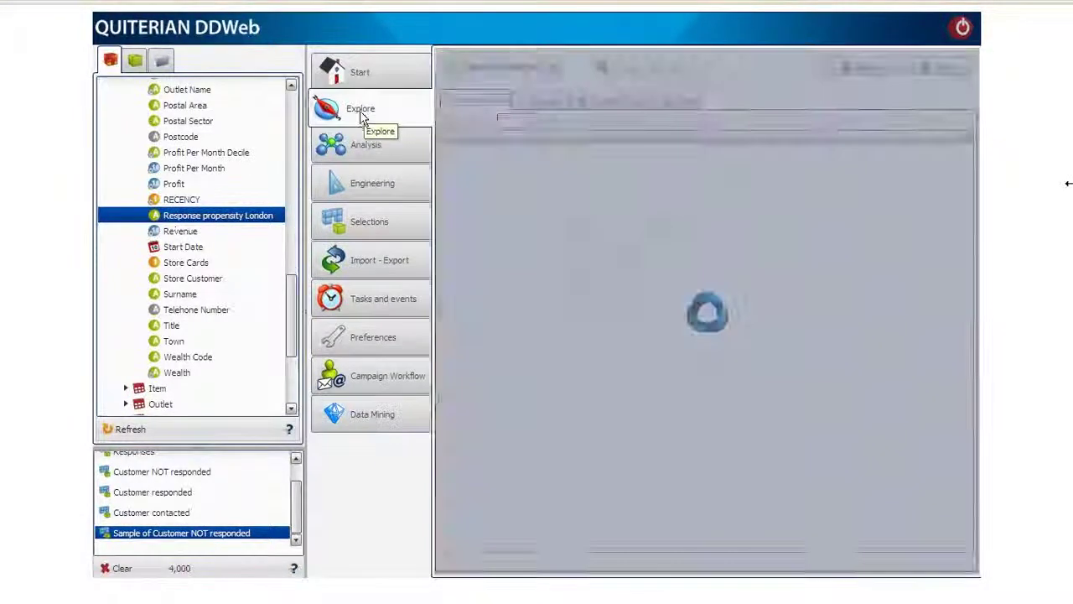
pyautogui.click(624, 100)
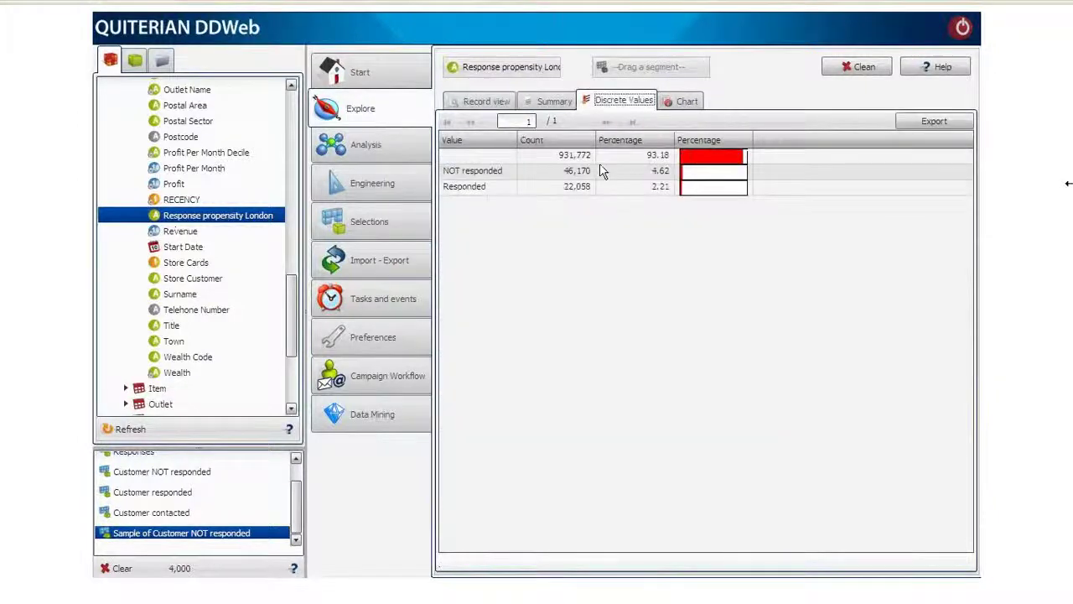
pyautogui.click(686, 102)
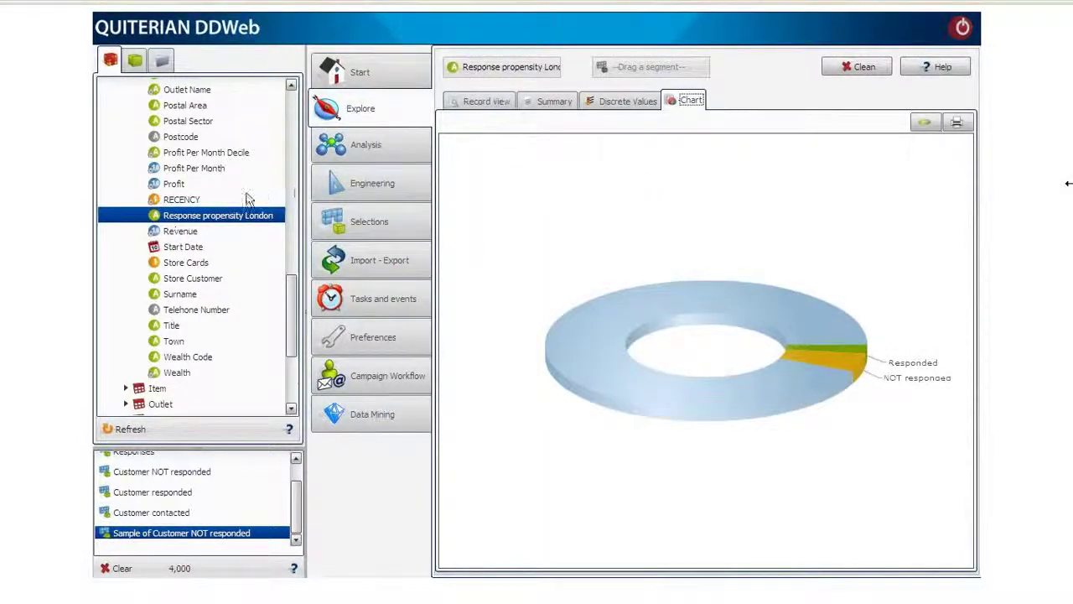
# - Restrict the Response propensity London chart to the NOT responded and Responded values and check the Responded share
pyautogui.doubleClick(171, 216)
pyautogui.click(151, 153)
pyautogui.keyDown('shift'); pyautogui.click(155, 168); pyautogui.keyUp('shift')
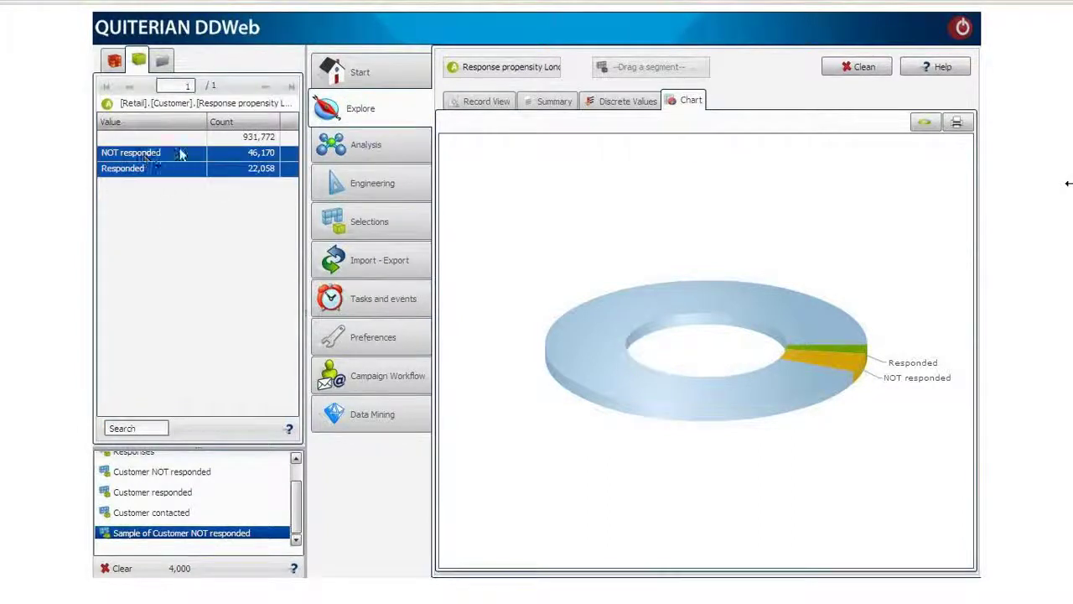
pyautogui.moveTo(192, 153); pyautogui.dragTo(634, 76)
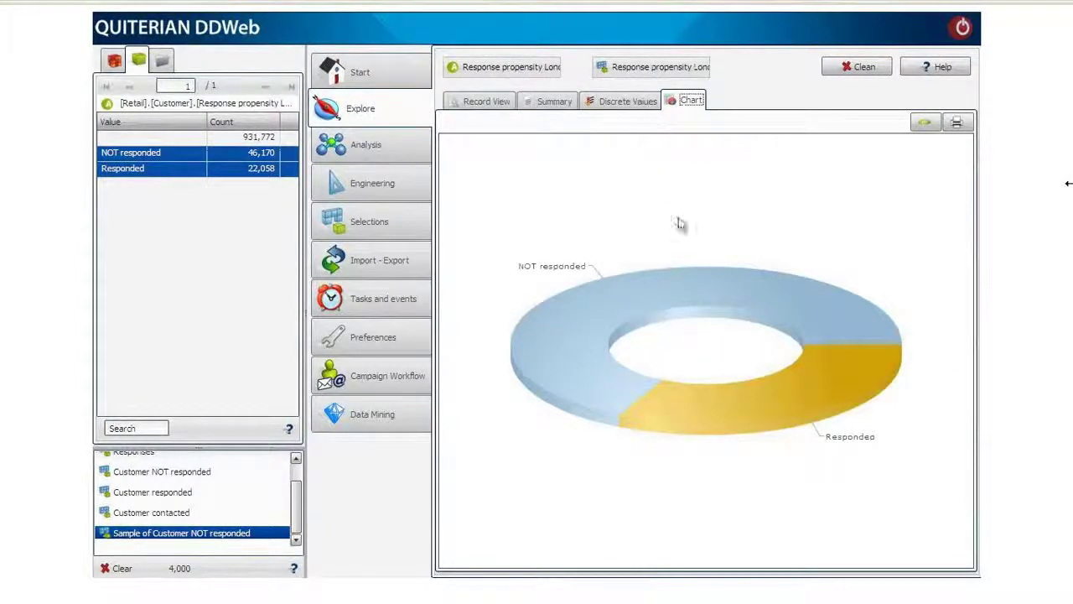
pyautogui.moveTo(757, 411)
pyautogui.moveTo(709, 412)
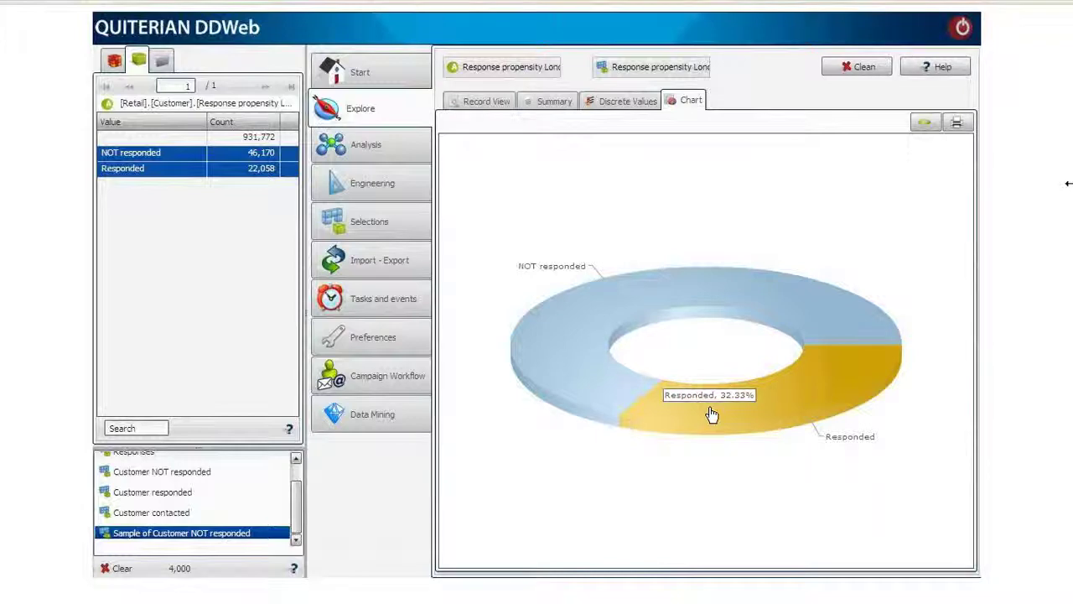